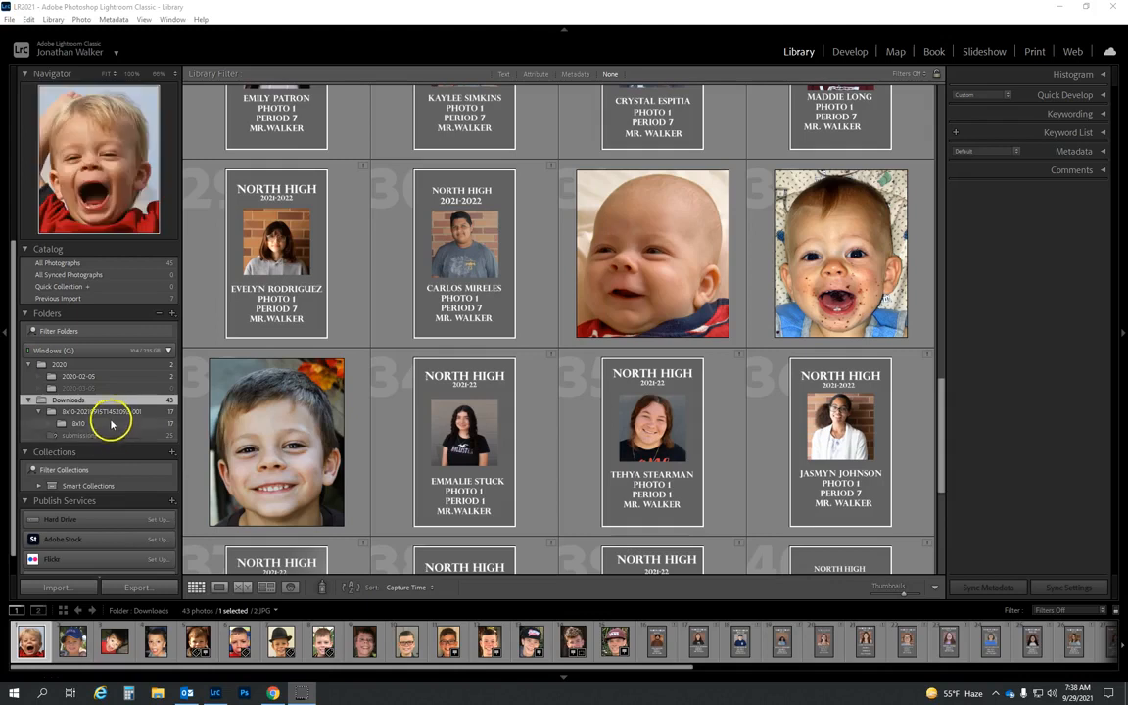
pyautogui.click(110, 411)
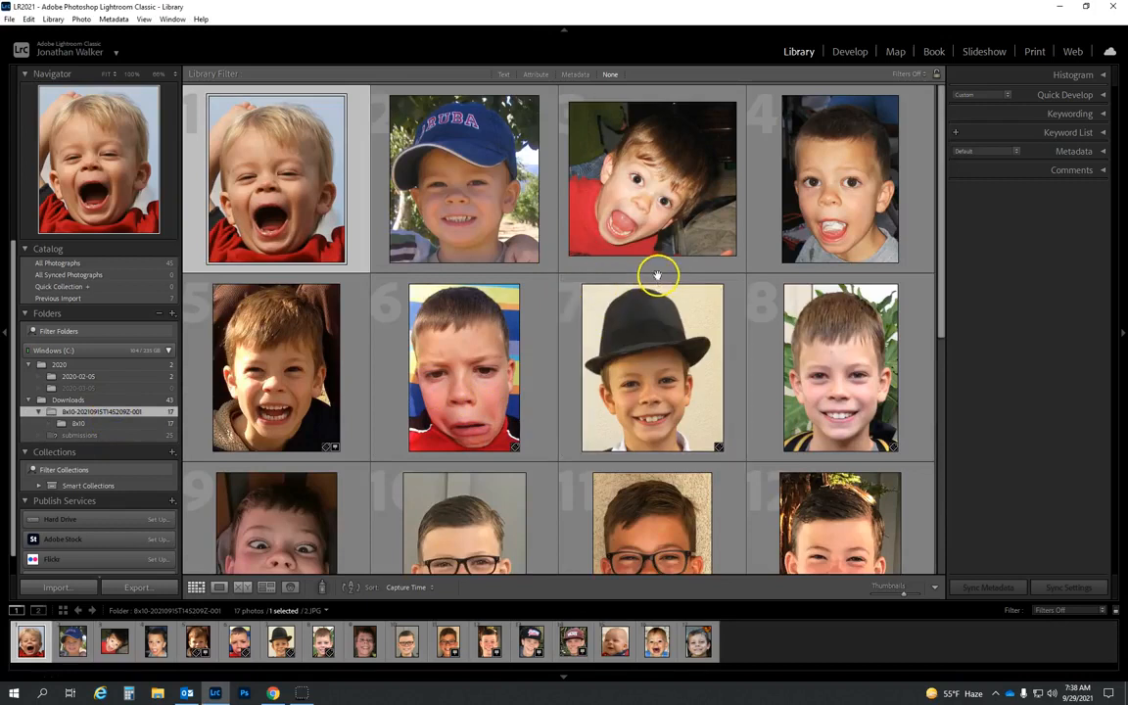
pyautogui.scroll(-5, 643, 285)
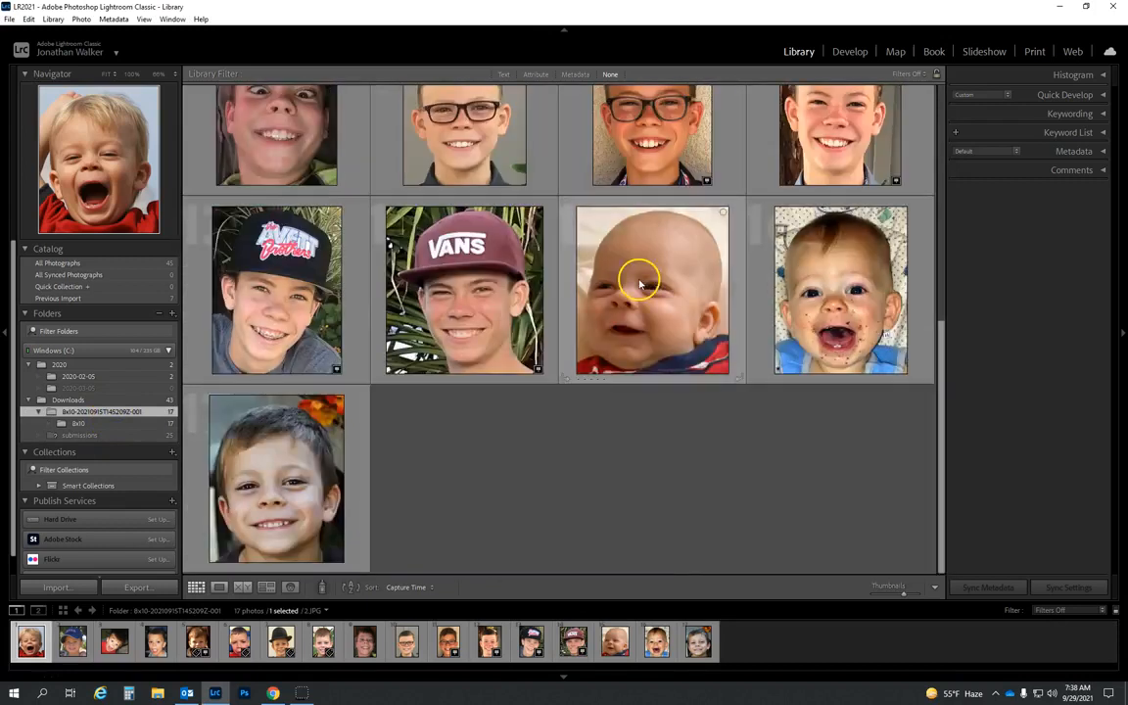
pyautogui.scroll(5, 548, 360)
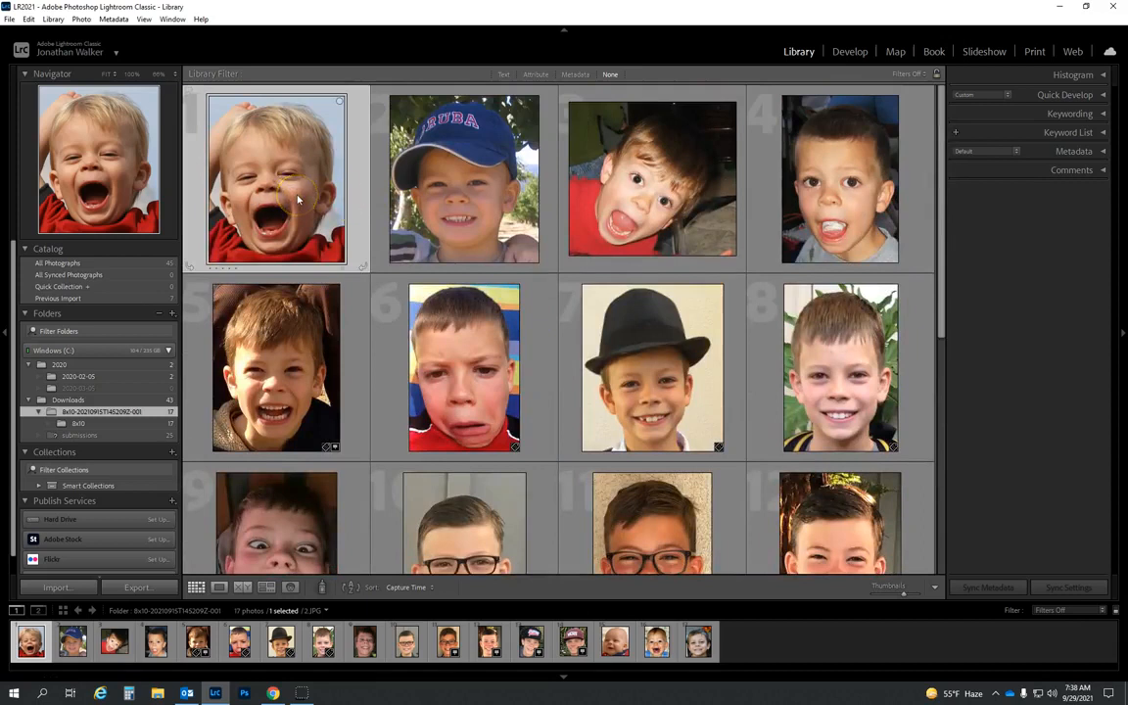
pyautogui.hotkey('ctrl', 'a')
pyautogui.scroll(-5, 546, 186)
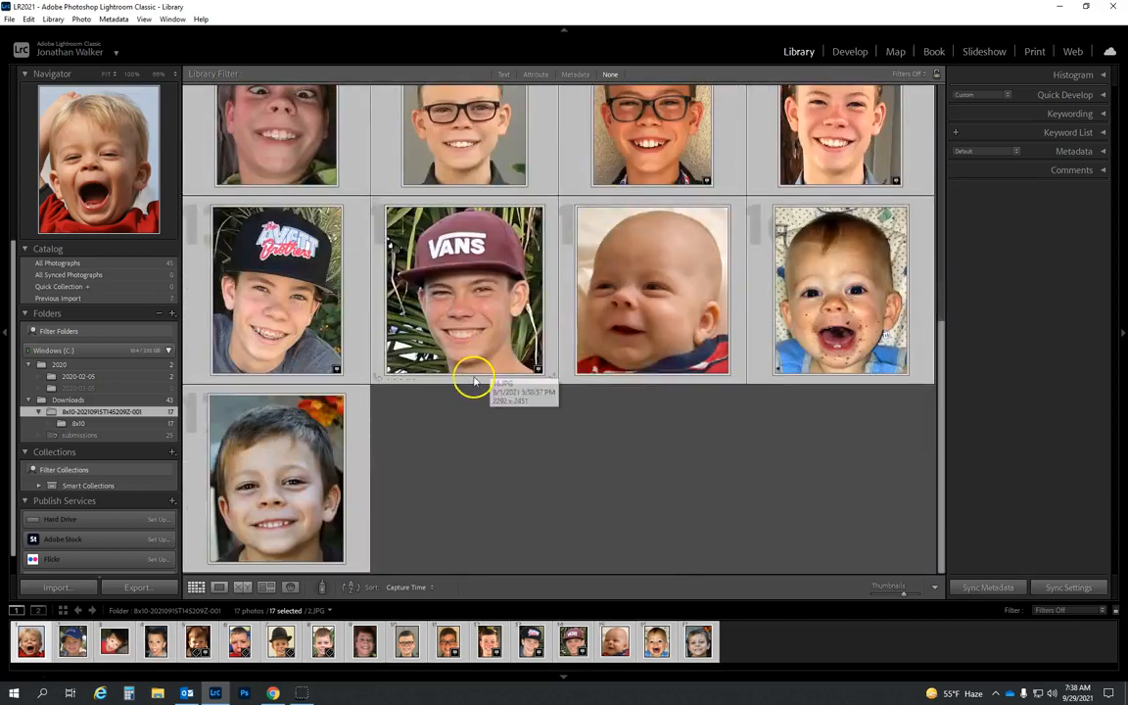
pyautogui.scroll(5, 402, 338)
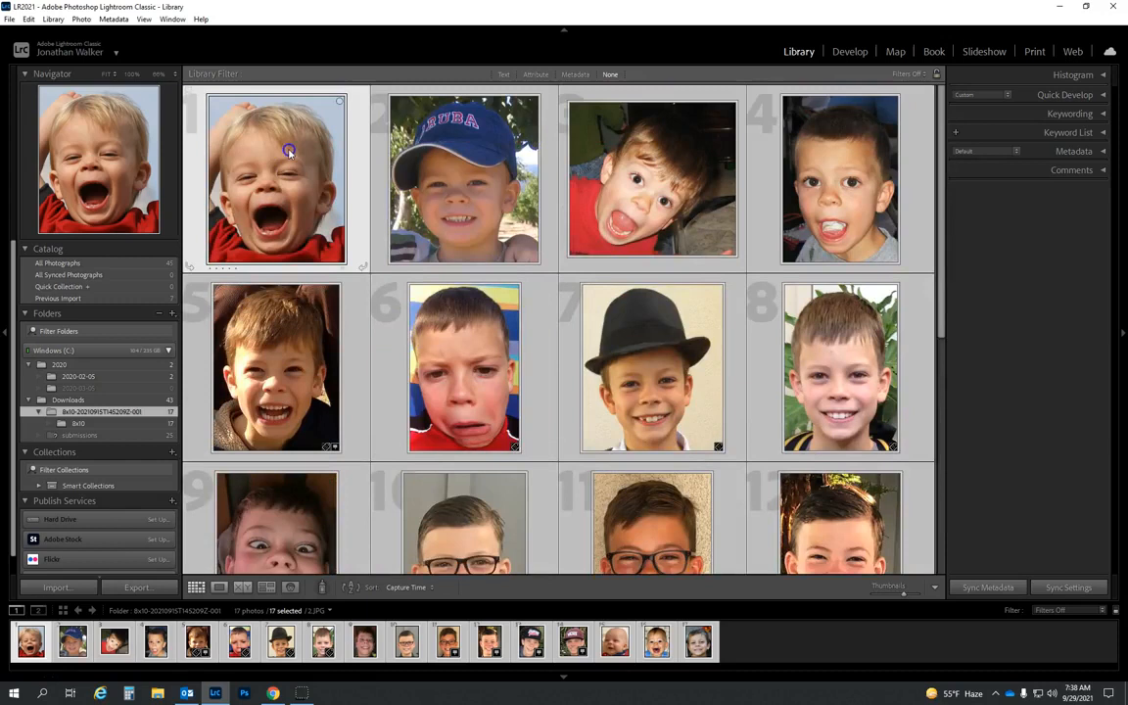
pyautogui.click(354, 154)
pyautogui.scroll(-5, 356, 305)
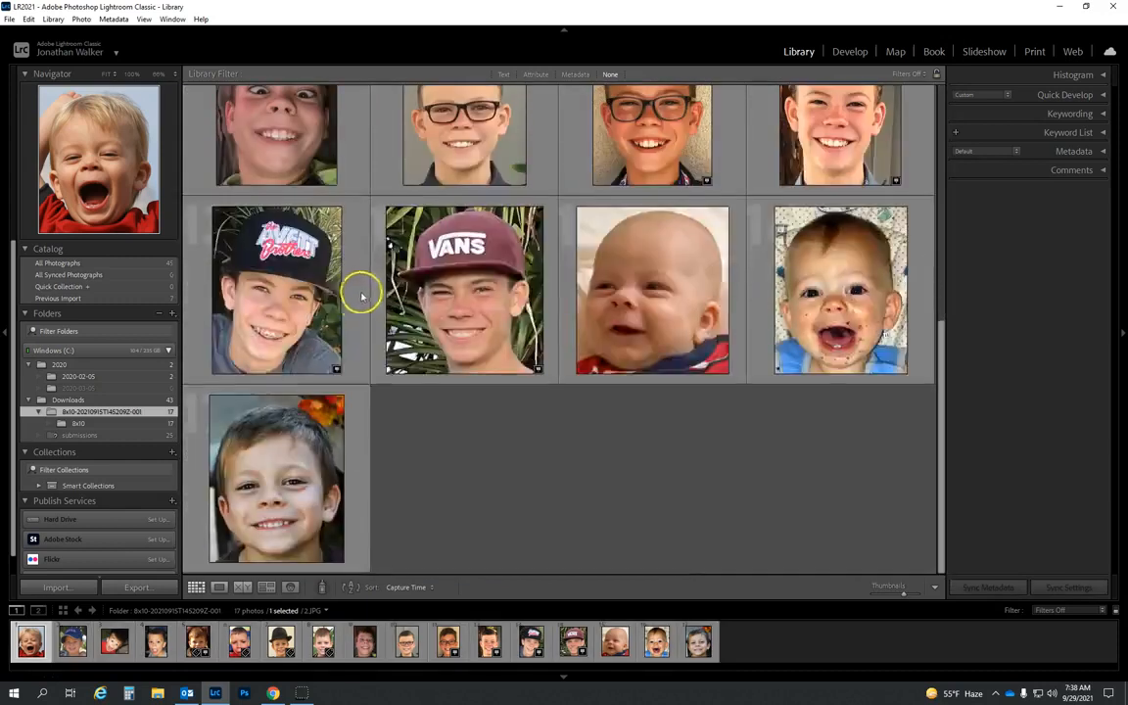
pyautogui.hotkey('ctrl', 'a')
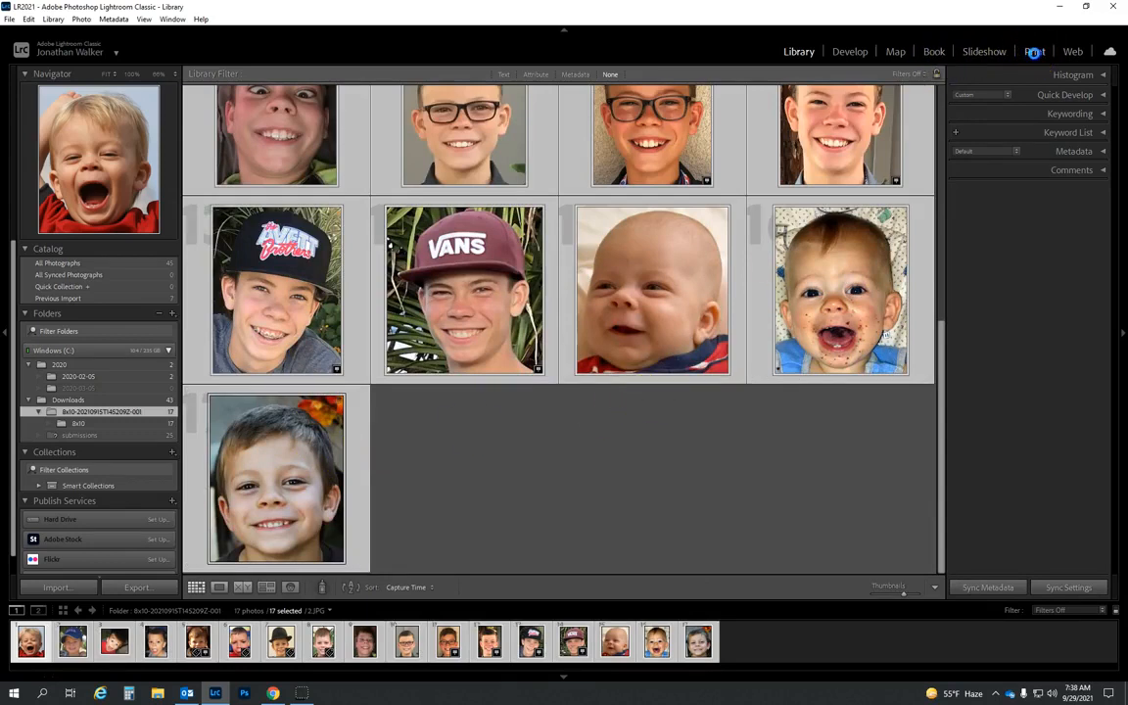
# Step: Switch to the Print module and apply the 4x5 Contact Sheet template to the selected photos
pyautogui.click(1034, 52)
pyautogui.click(898, 186)
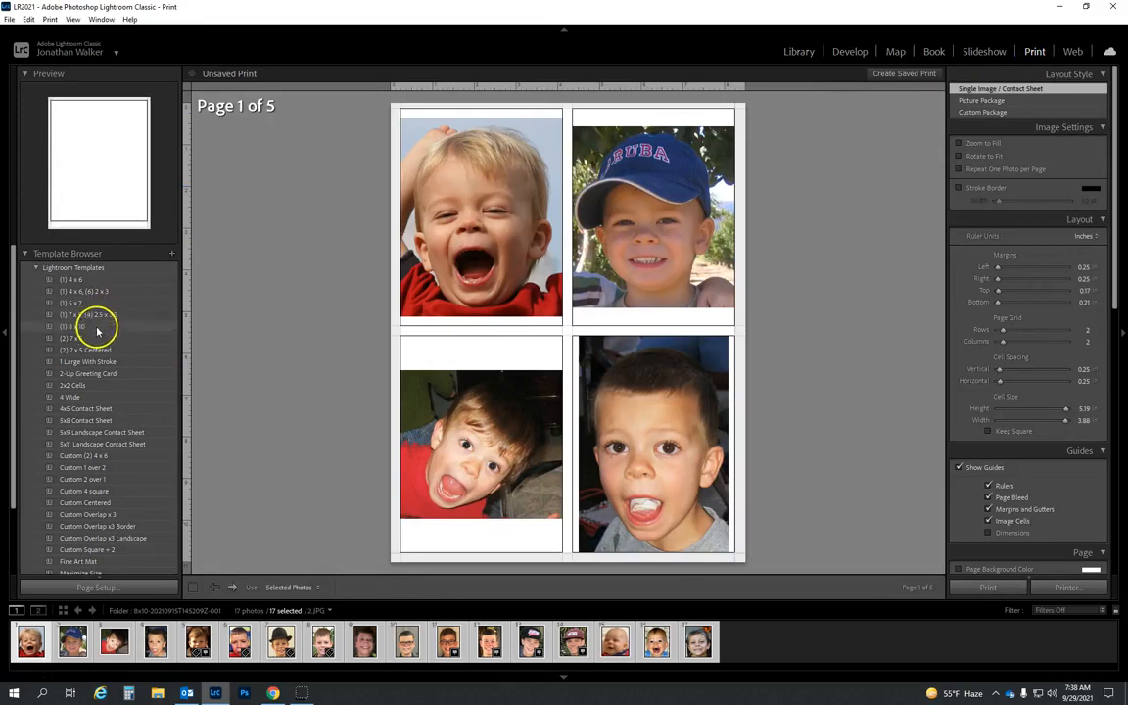
pyautogui.click(87, 408)
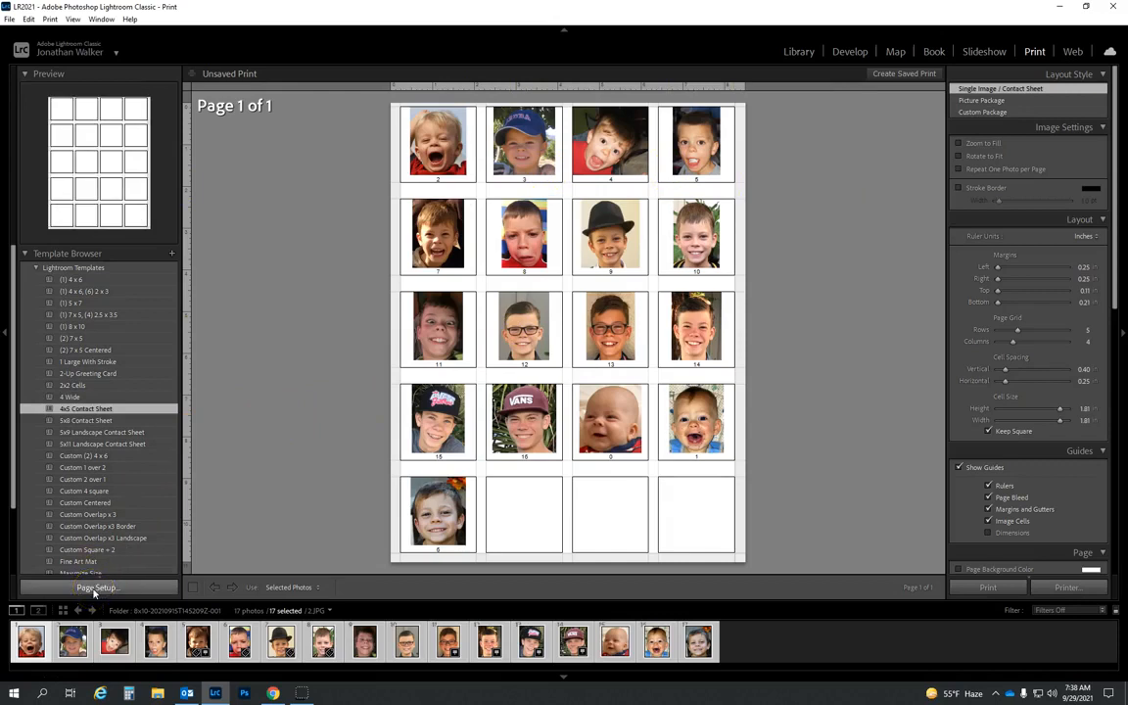
# Step: Choose Microsoft Print to PDF as the printer in the page setup
pyautogui.click(94, 588)
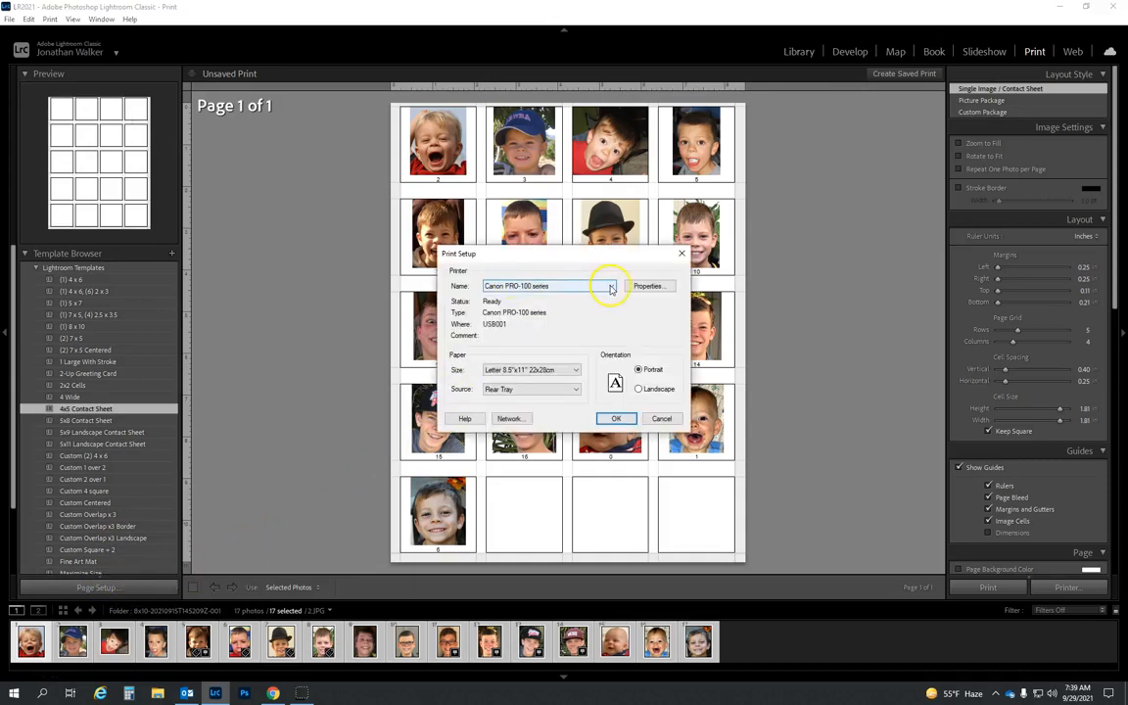
pyautogui.click(610, 285)
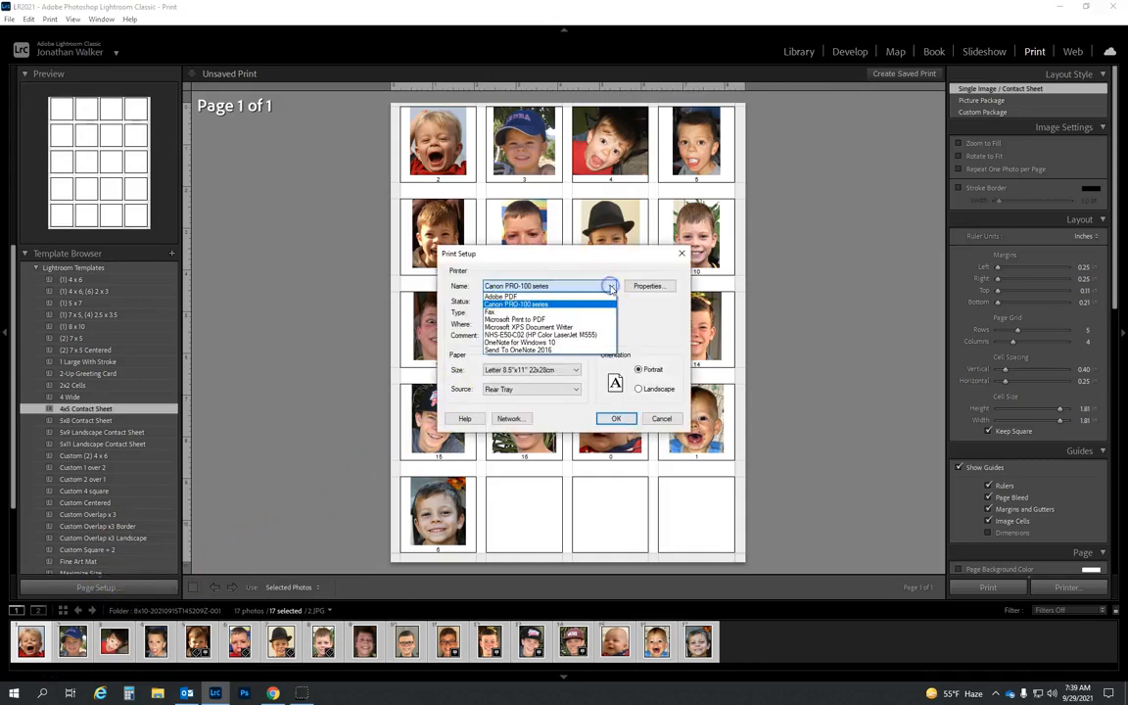
pyautogui.click(558, 320)
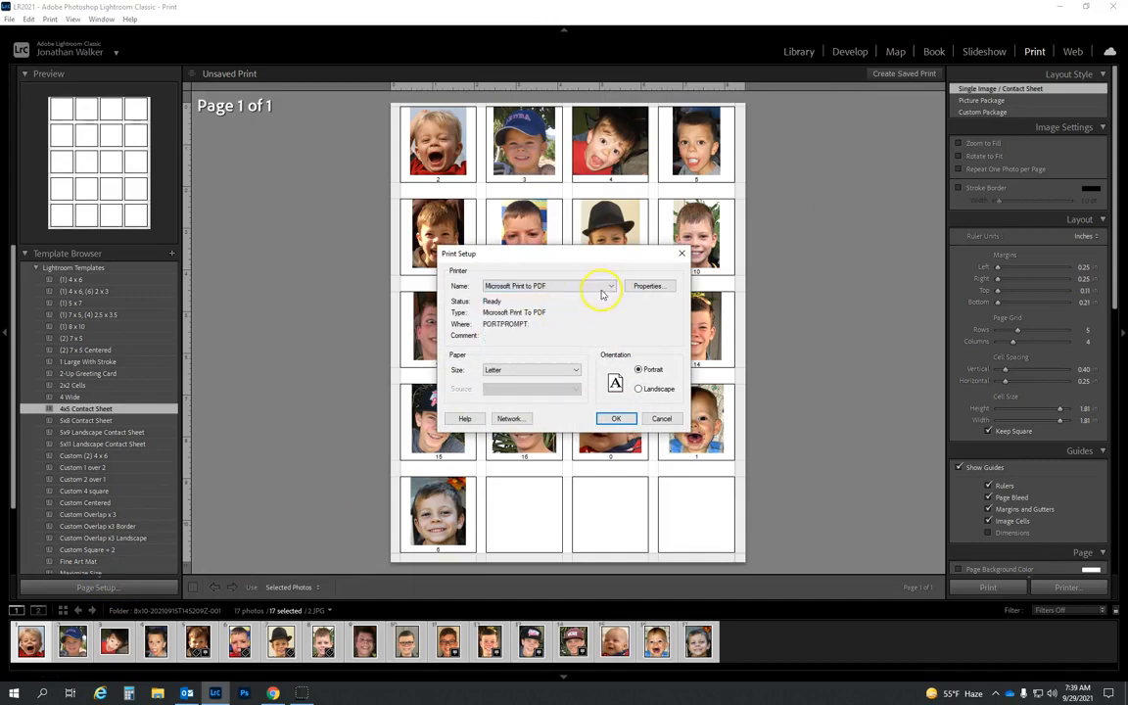
pyautogui.click(618, 419)
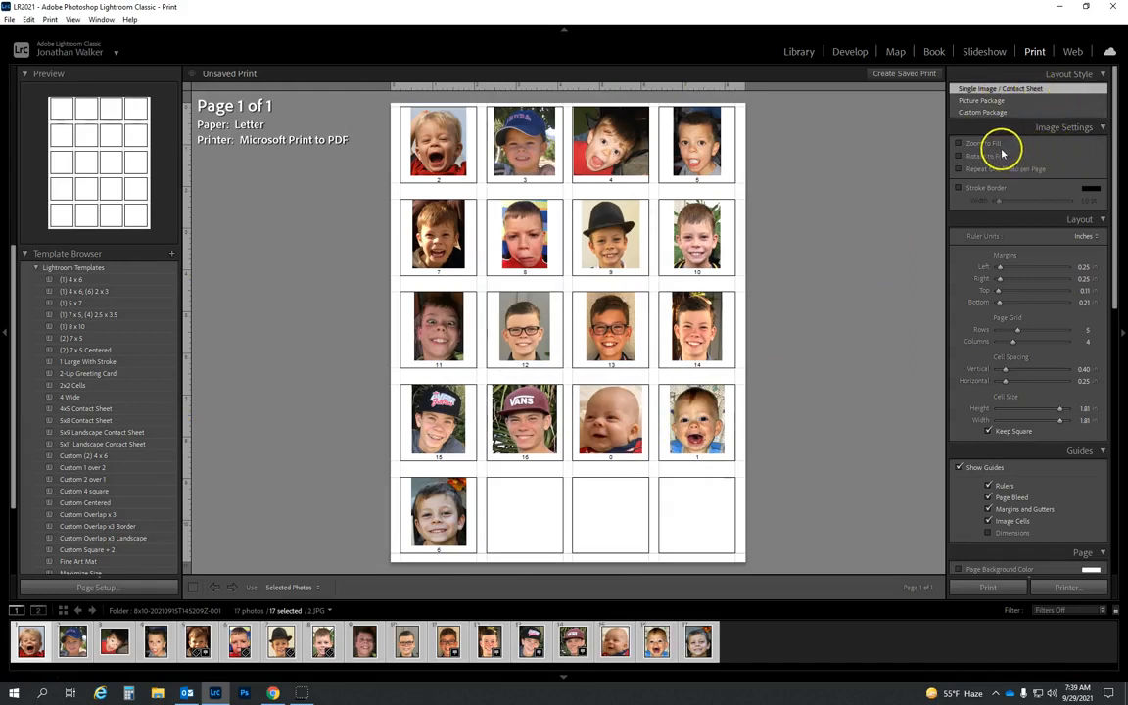
# Step: Add a white stroke border with a width of 0.2 pt around the photos
pyautogui.moveTo(1115, 173); pyautogui.dragTo(1116, 179)
pyautogui.click(960, 175)
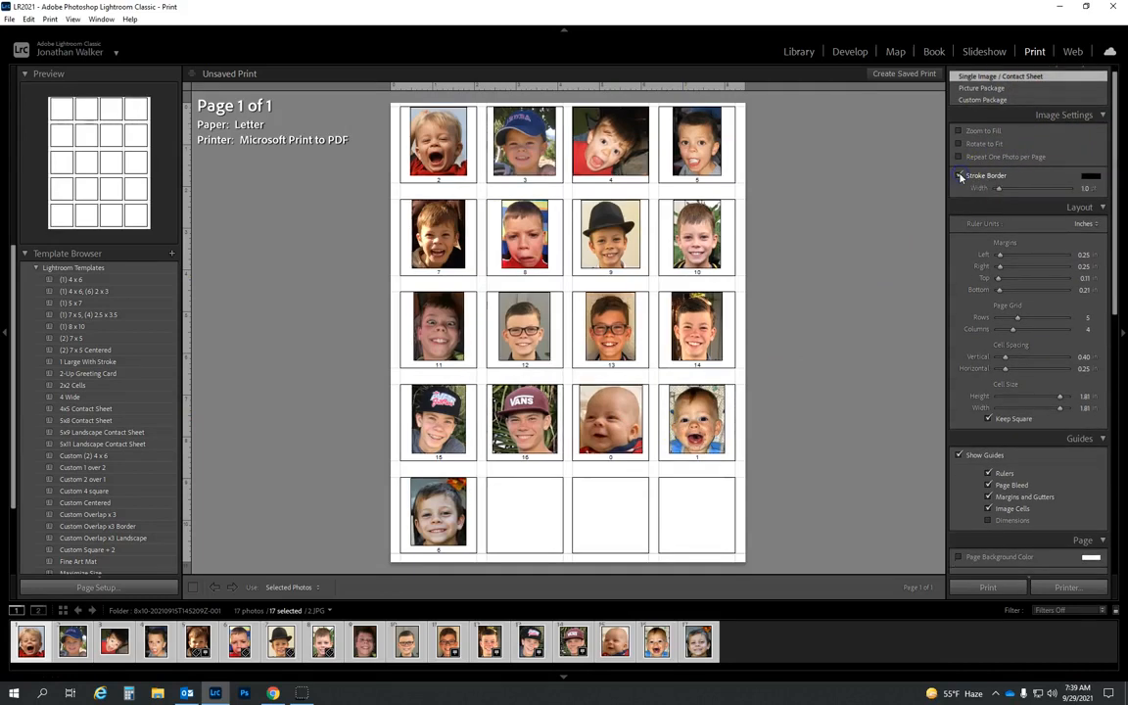
pyautogui.click(1088, 176)
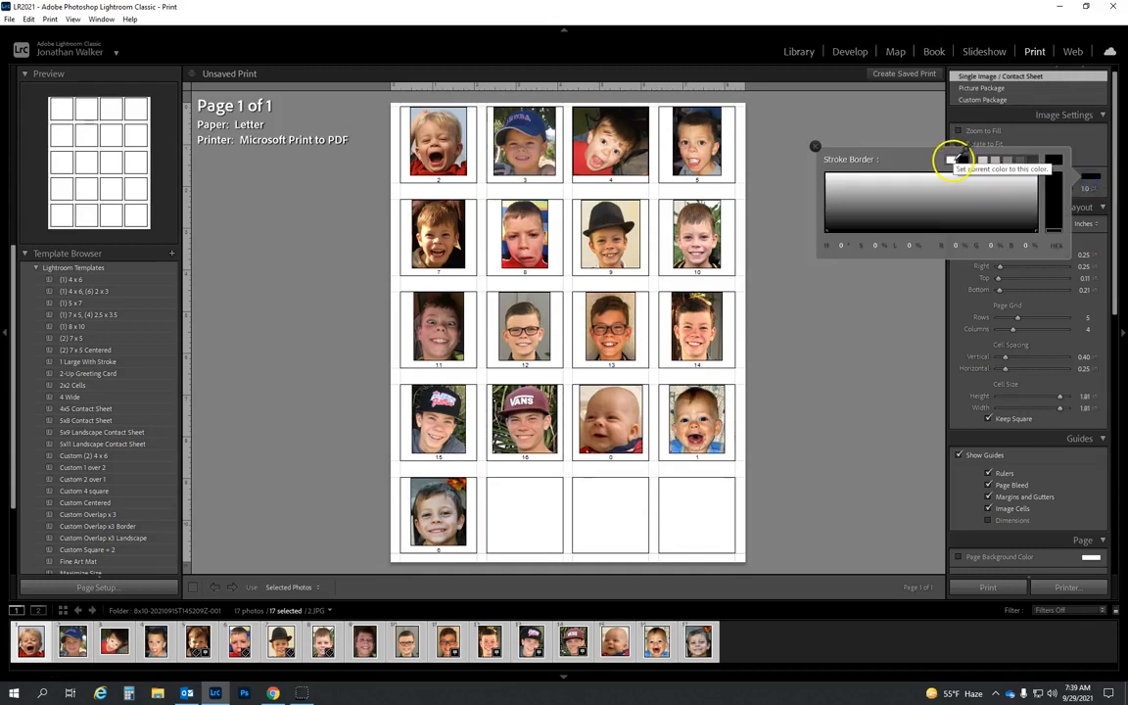
pyautogui.click(951, 158)
pyautogui.click(1100, 137)
pyautogui.moveTo(999, 190); pyautogui.dragTo(973, 196)
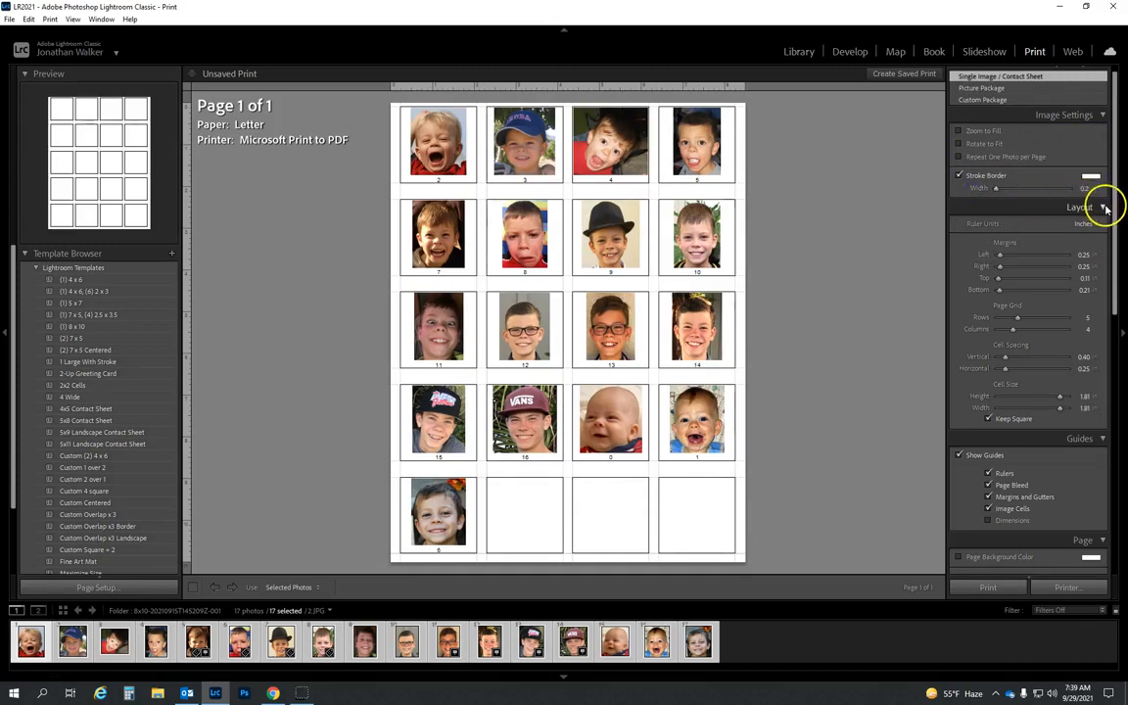
# Step: Set the page grid to 4 rows and 3 columns, with cell spacing of 0.15 in vertically and 0.16 in horizontally
pyautogui.moveTo(1113, 214); pyautogui.dragTo(1114, 251)
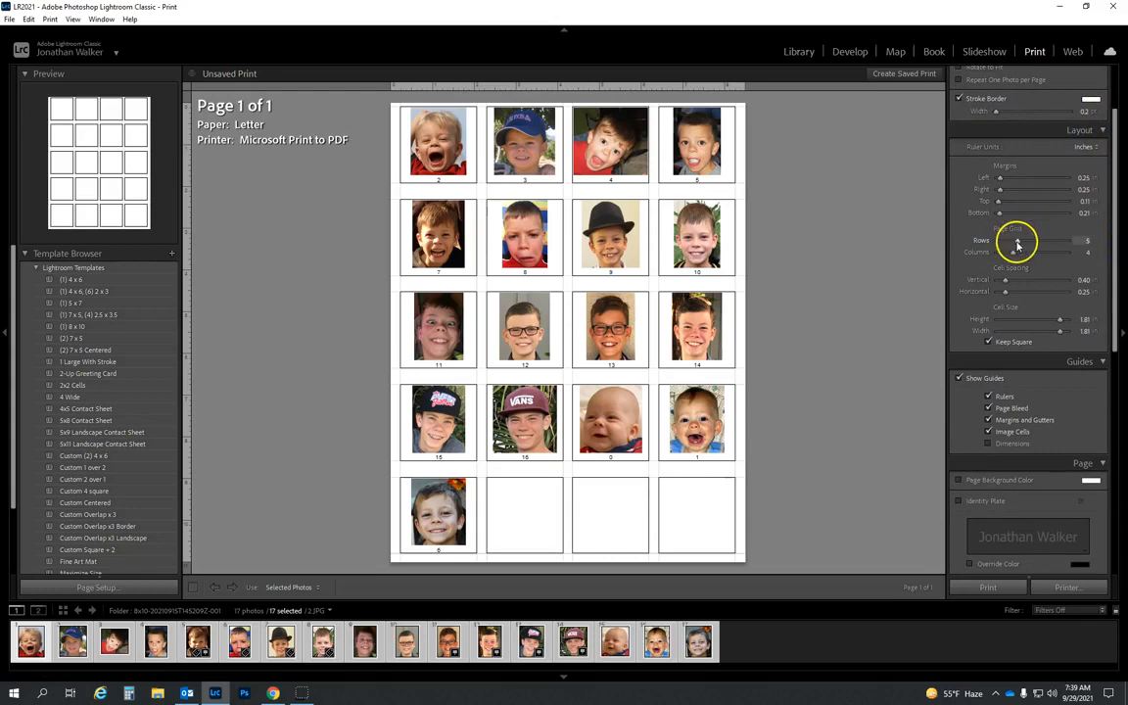
pyautogui.moveTo(1016, 246); pyautogui.dragTo(1008, 255)
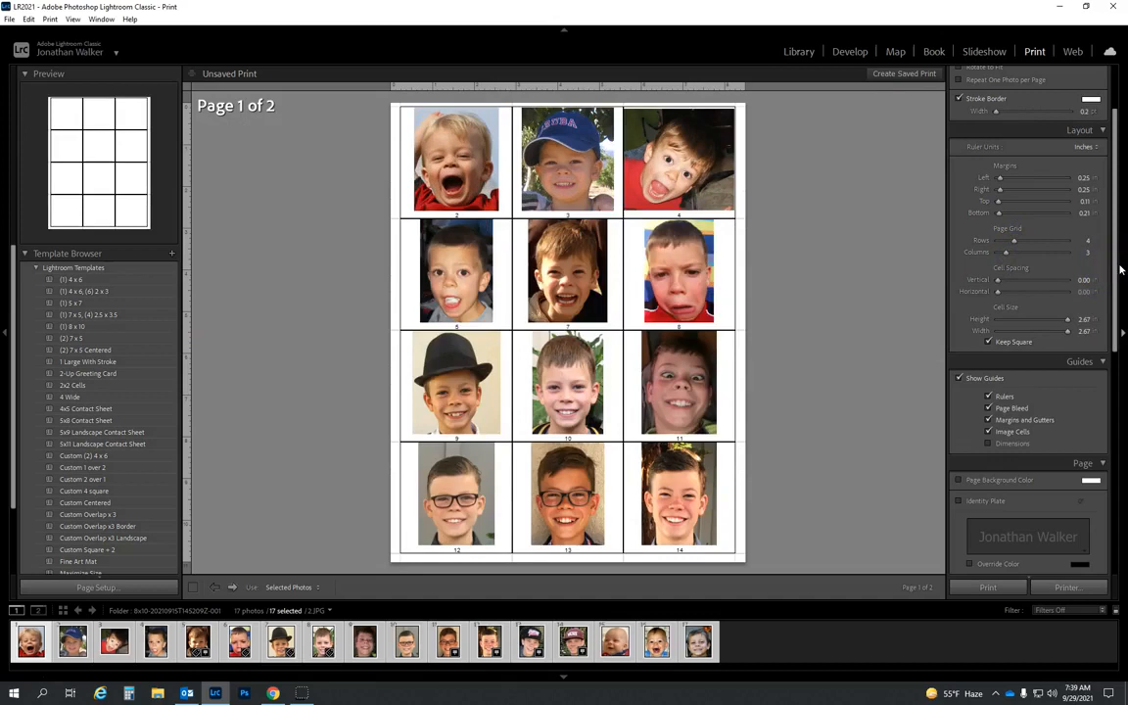
pyautogui.moveTo(1121, 269); pyautogui.dragTo(1123, 293)
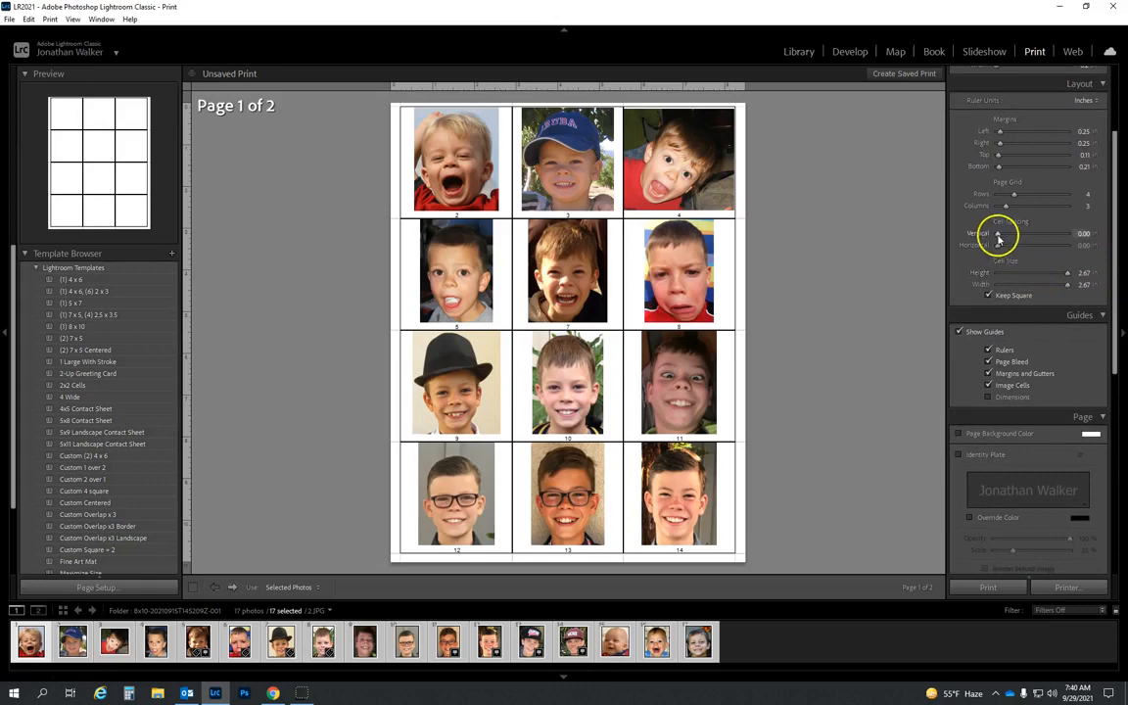
pyautogui.moveTo(997, 236); pyautogui.dragTo(999, 238)
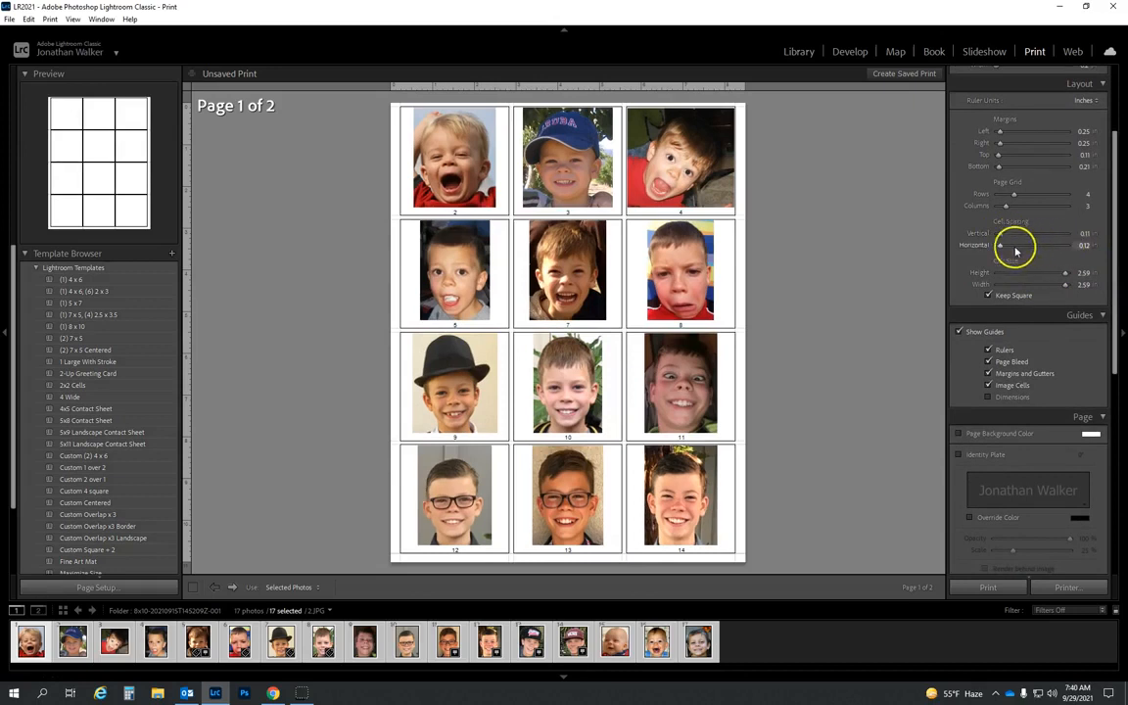
pyautogui.moveTo(1000, 236); pyautogui.dragTo(998, 237)
pyautogui.click(1084, 235)
pyautogui.click(1084, 236)
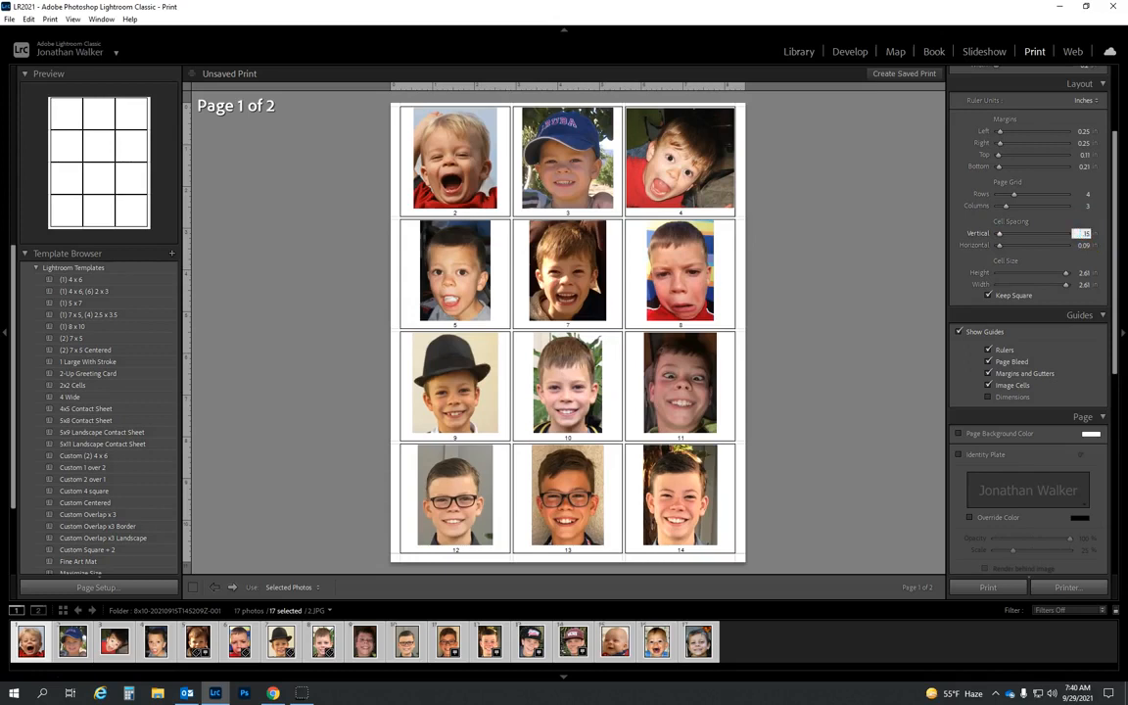
pyautogui.press('Return')
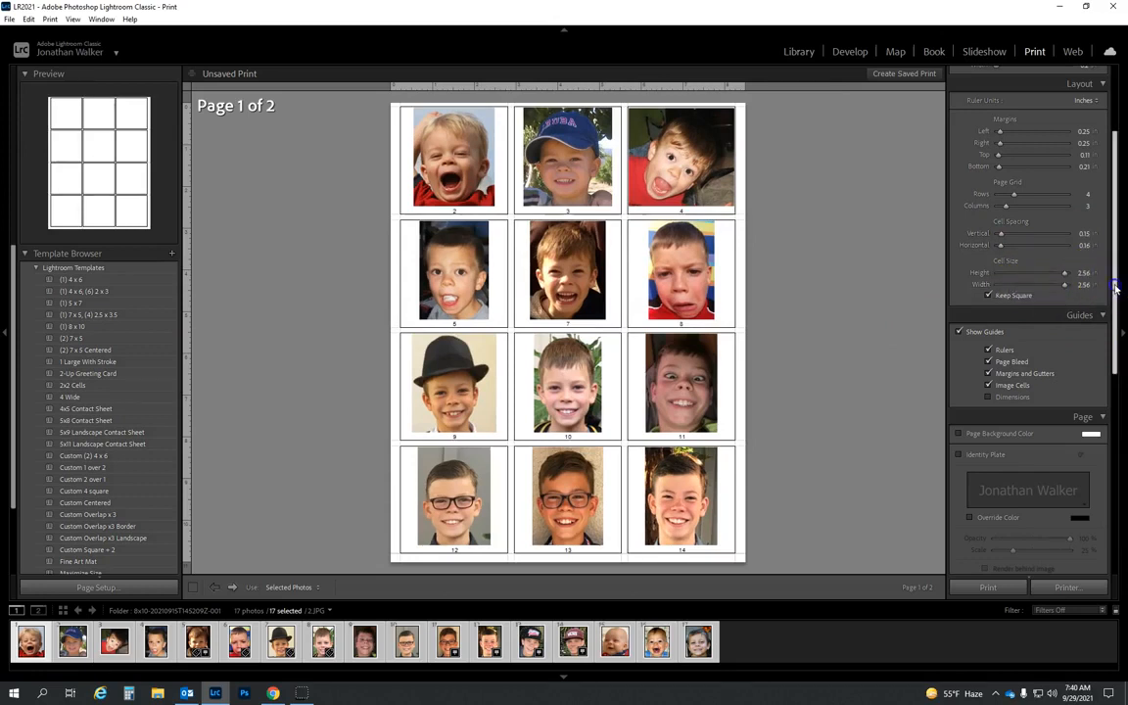
# Step: Turn off the Rulers, Page Bleed, Margins and Gutters, and Image Cells guides, leaving Dimensions off as well
pyautogui.moveTo(1114, 287); pyautogui.dragTo(1116, 317)
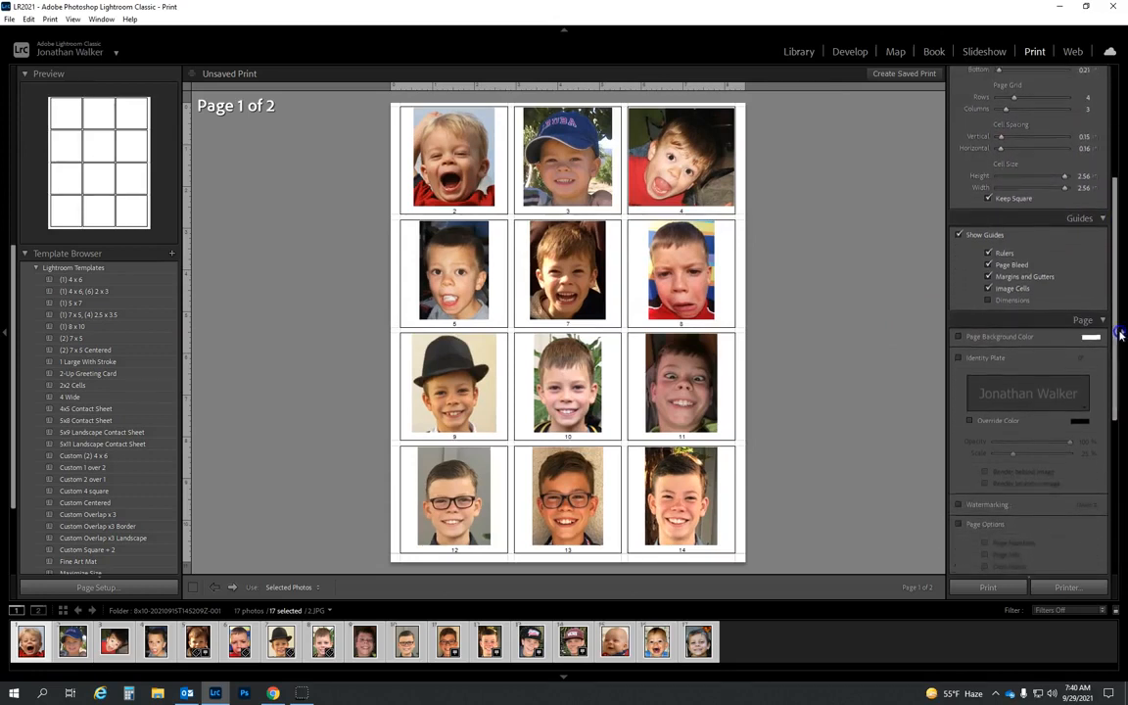
pyautogui.click(989, 253)
pyautogui.click(989, 265)
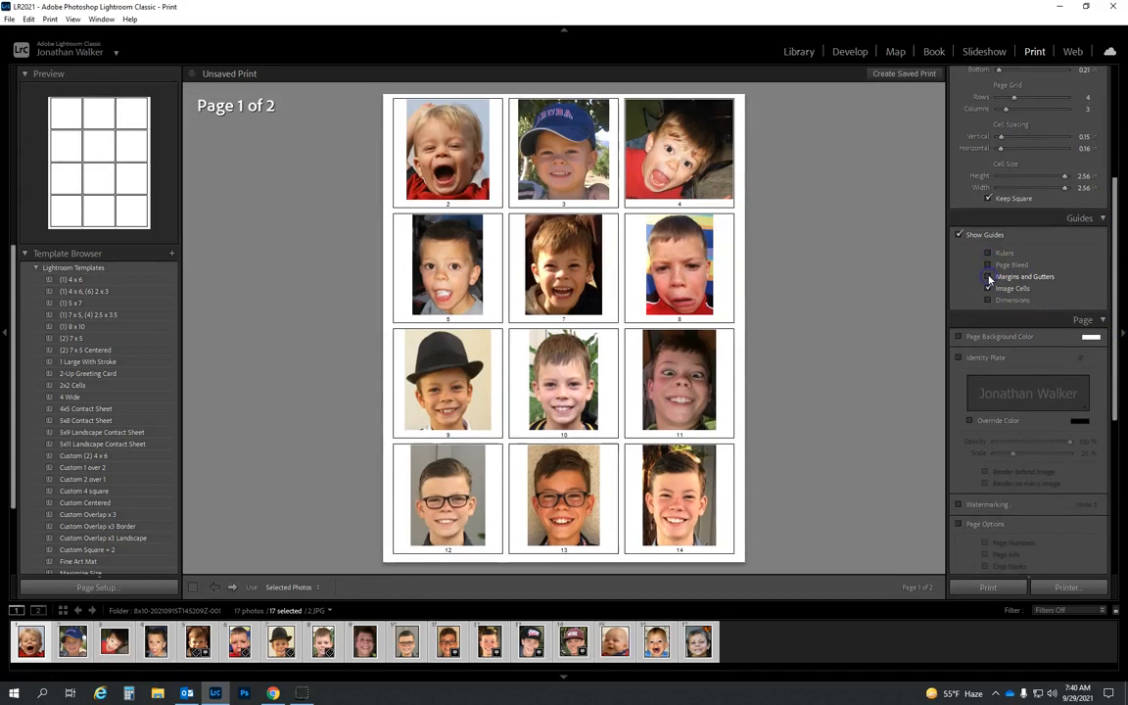
pyautogui.click(989, 288)
pyautogui.click(989, 289)
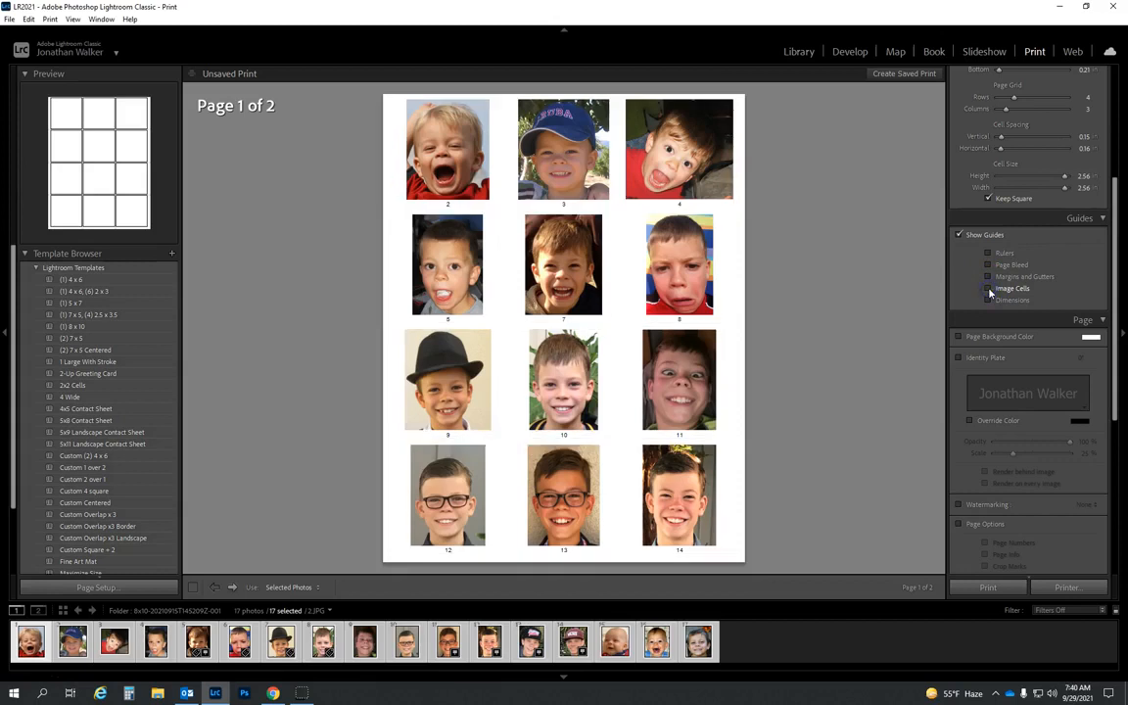
pyautogui.click(988, 301)
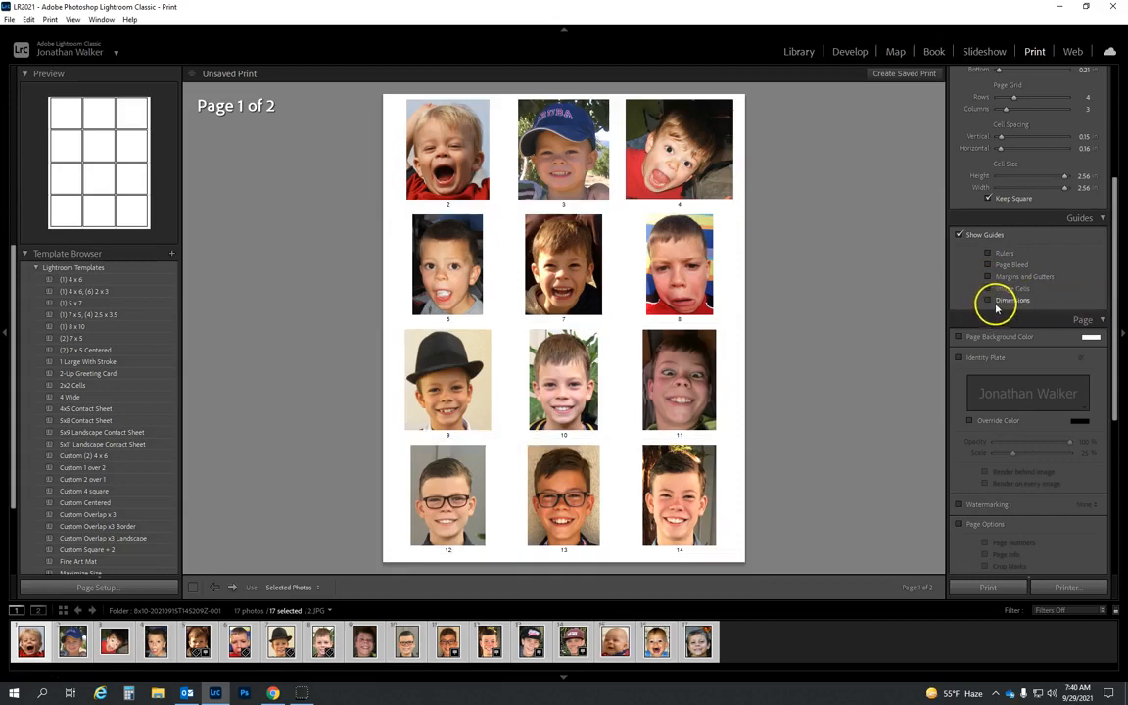
pyautogui.click(987, 300)
pyautogui.click(988, 301)
# Step: Set the page background color to the dark gray swatch with 20% lightness
pyautogui.moveTo(1114, 314); pyautogui.dragTo(1119, 349)
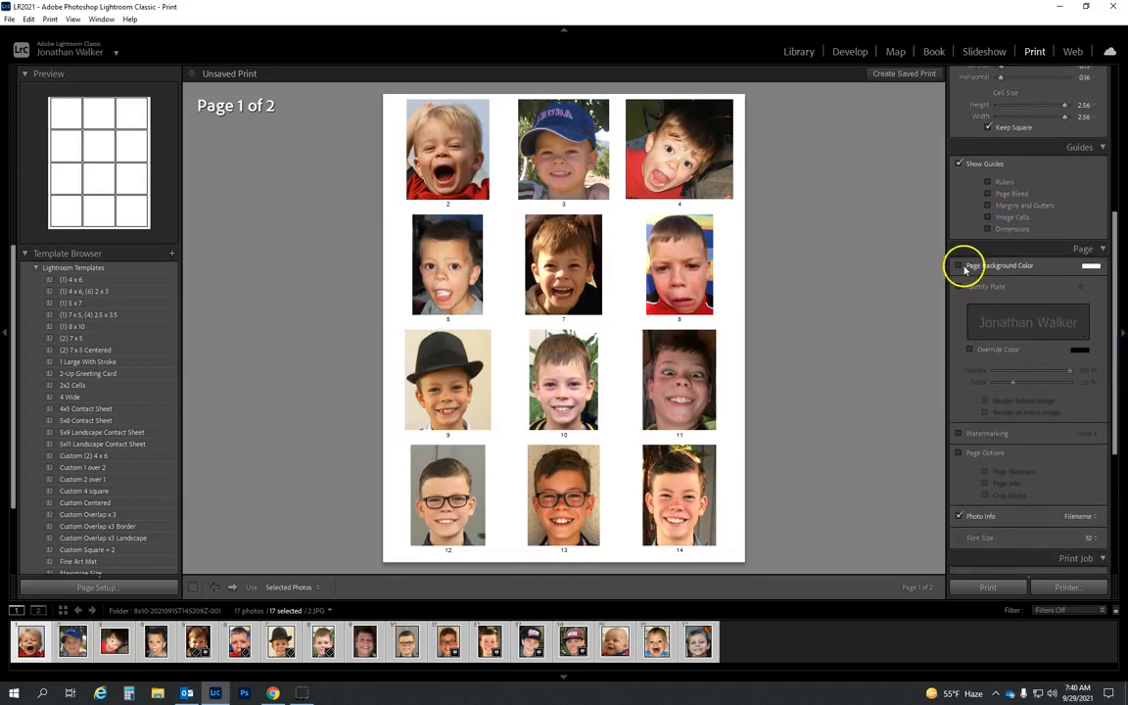
pyautogui.click(1089, 265)
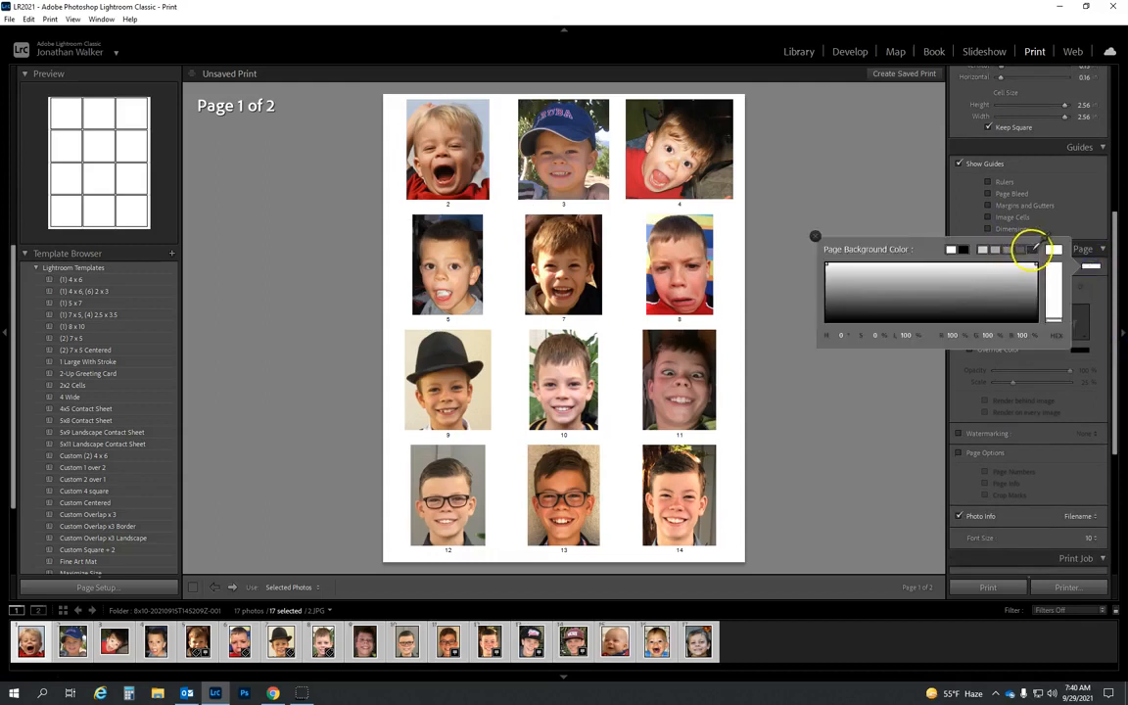
pyautogui.click(1032, 249)
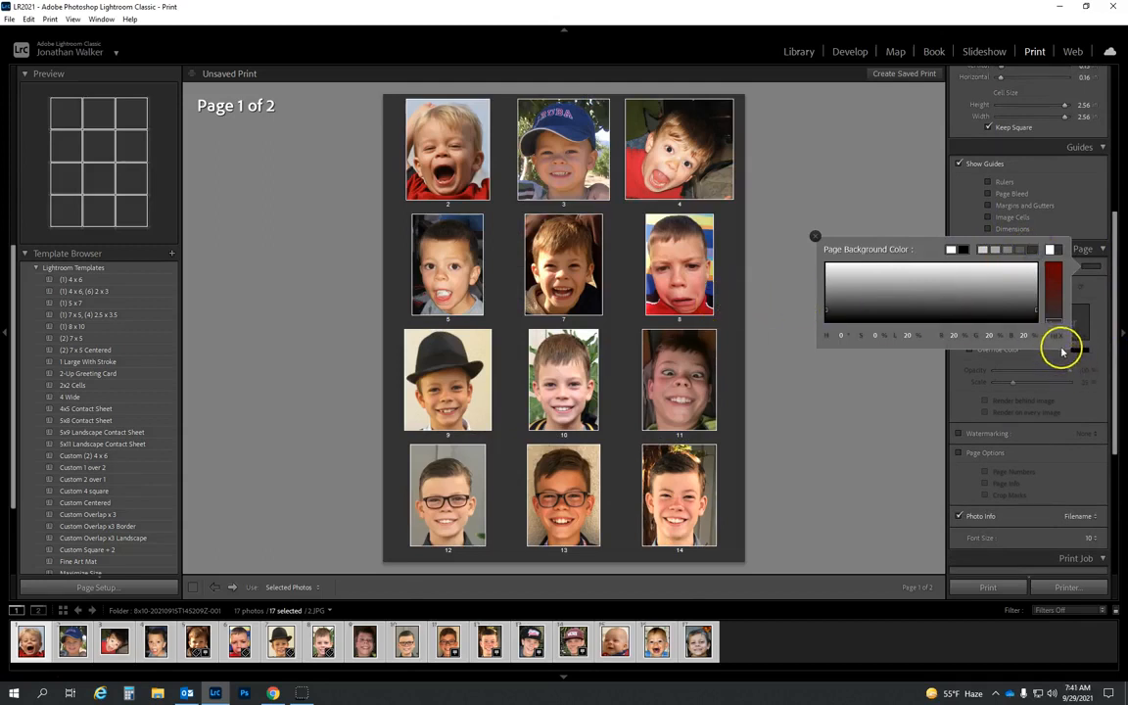
pyautogui.click(815, 236)
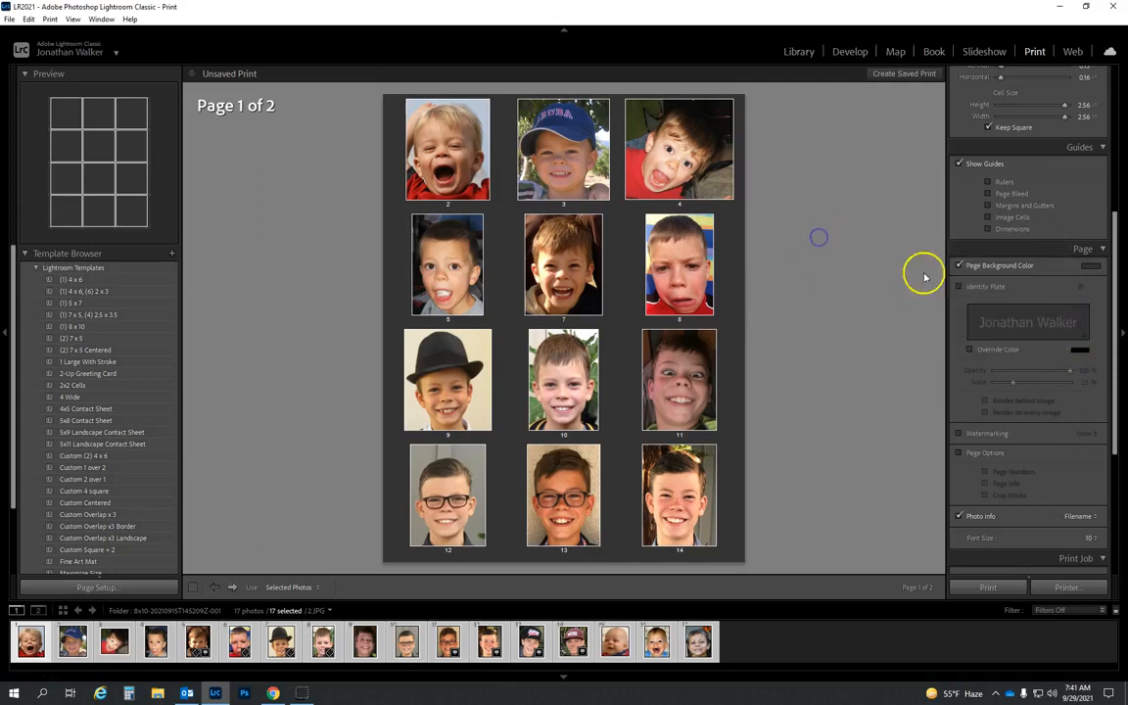
# Step: Change the photo info printed under each picture to Exposure
pyautogui.moveTo(1114, 344); pyautogui.dragTo(1122, 437)
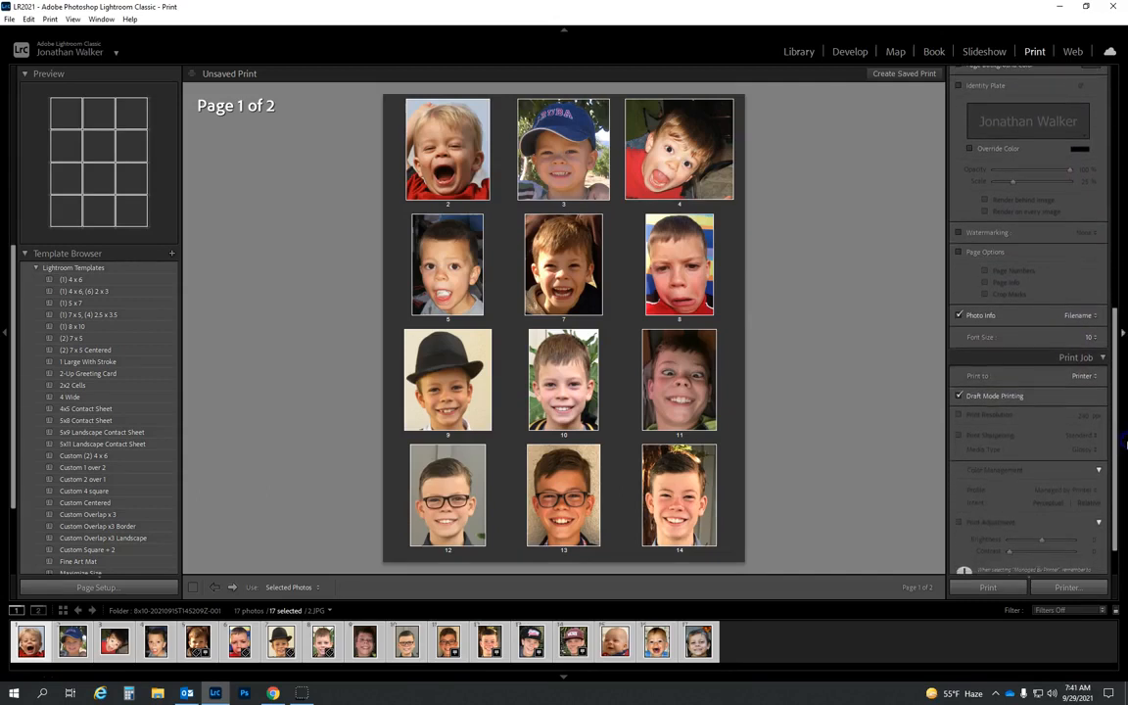
pyautogui.click(1081, 316)
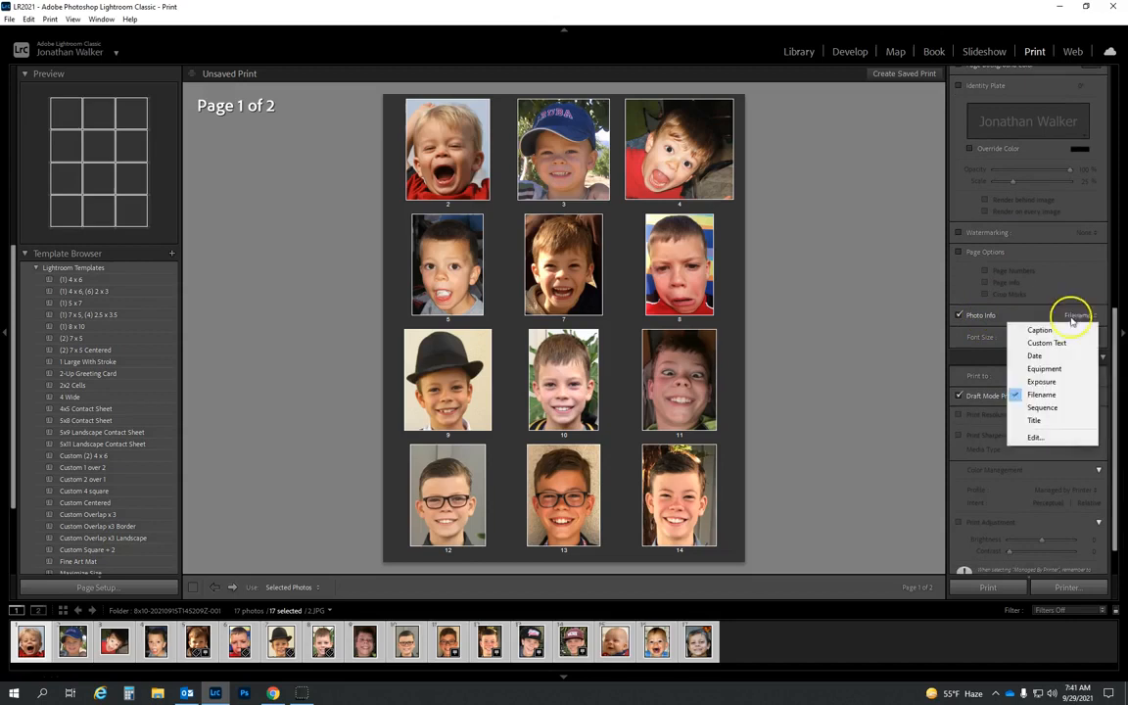
pyautogui.click(1045, 382)
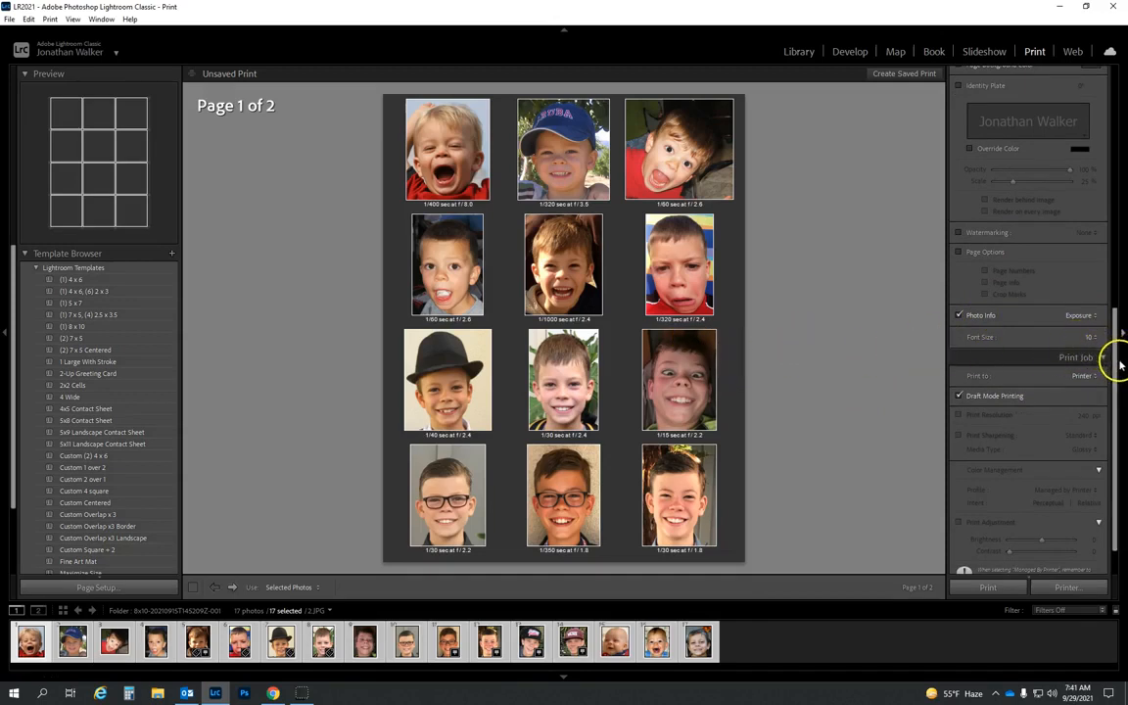
# Step: Set the print job to output to a JPEG File with a file resolution of 150 ppi
pyautogui.moveTo(1115, 364); pyautogui.dragTo(1121, 398)
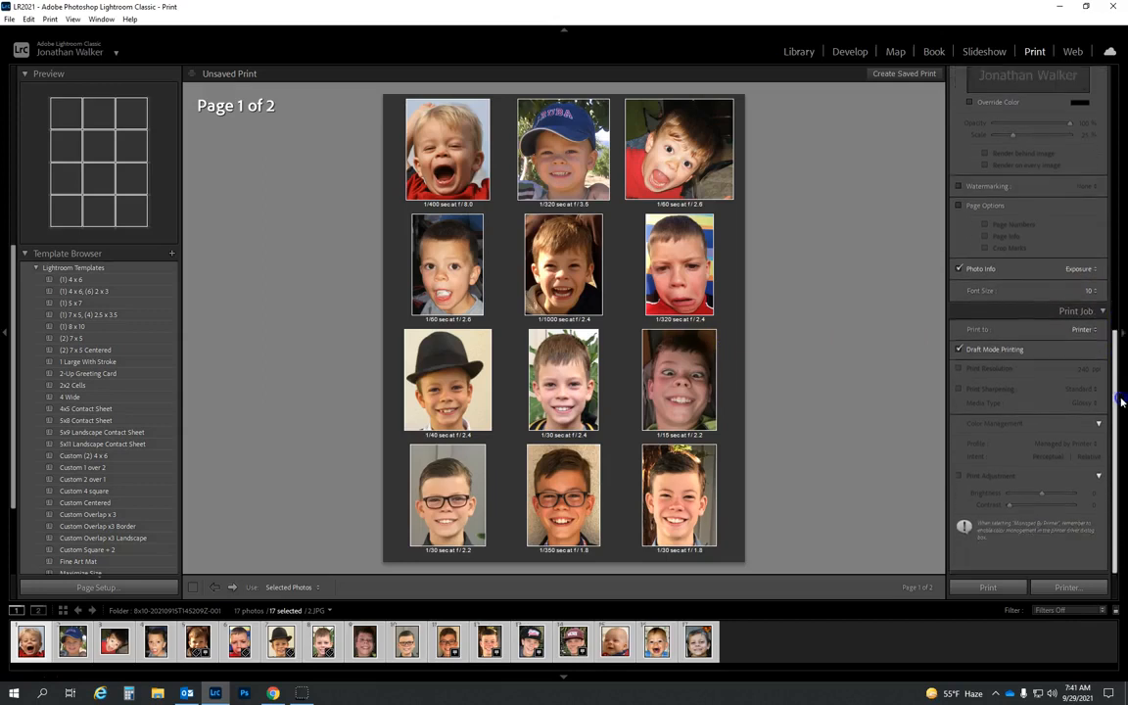
pyautogui.click(1085, 330)
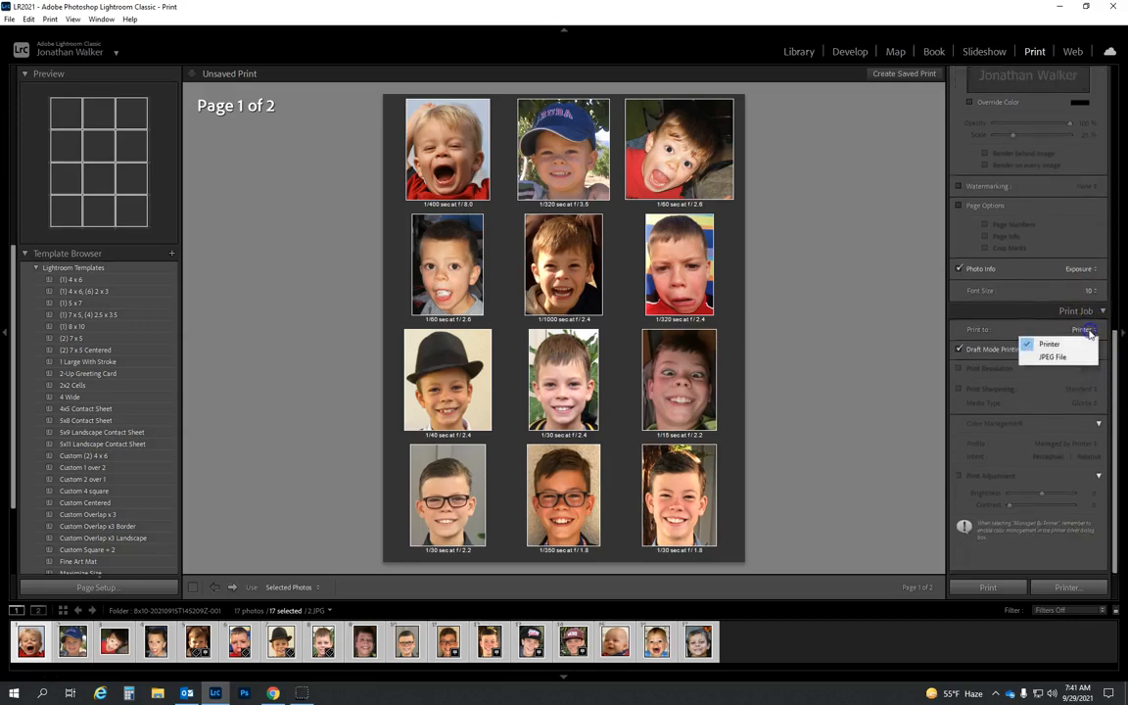
pyautogui.click(1067, 359)
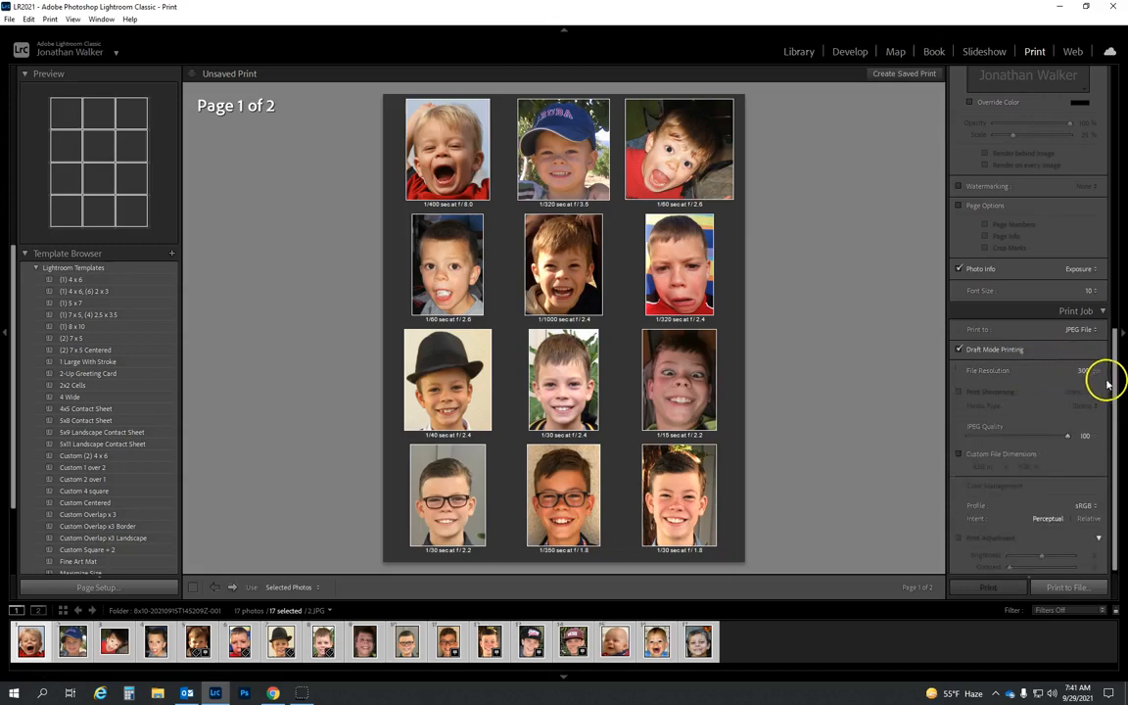
pyautogui.moveTo(1114, 387); pyautogui.dragTo(1114, 392)
pyautogui.click(1083, 365)
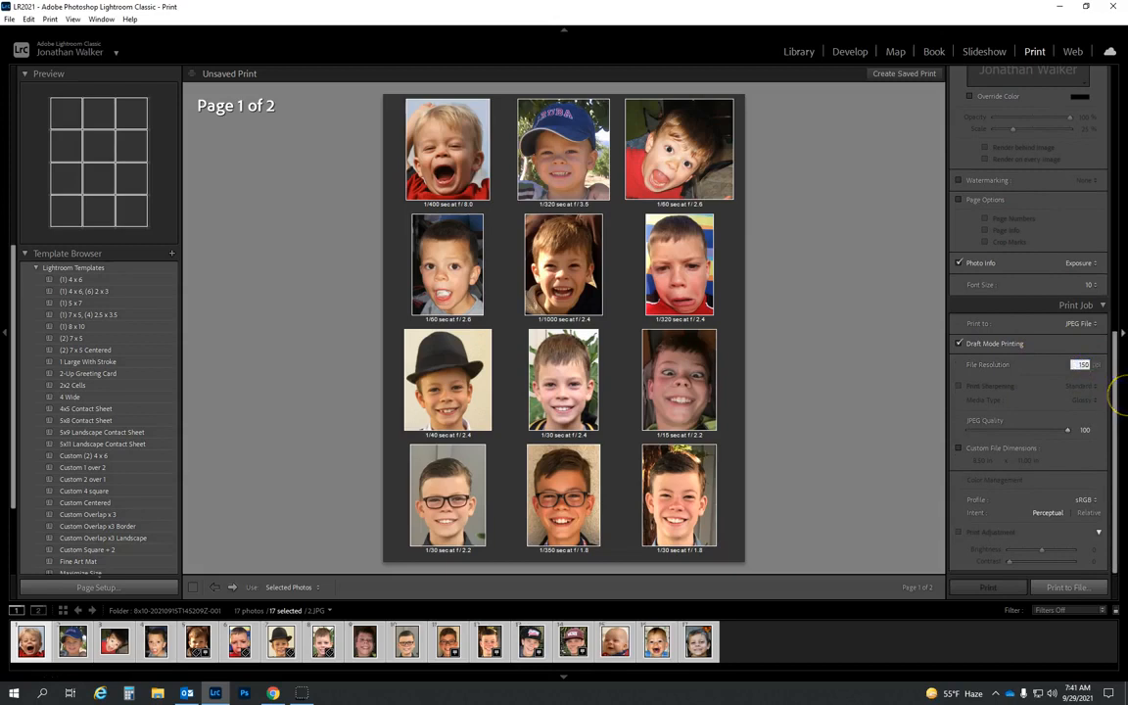
pyautogui.click(1024, 371)
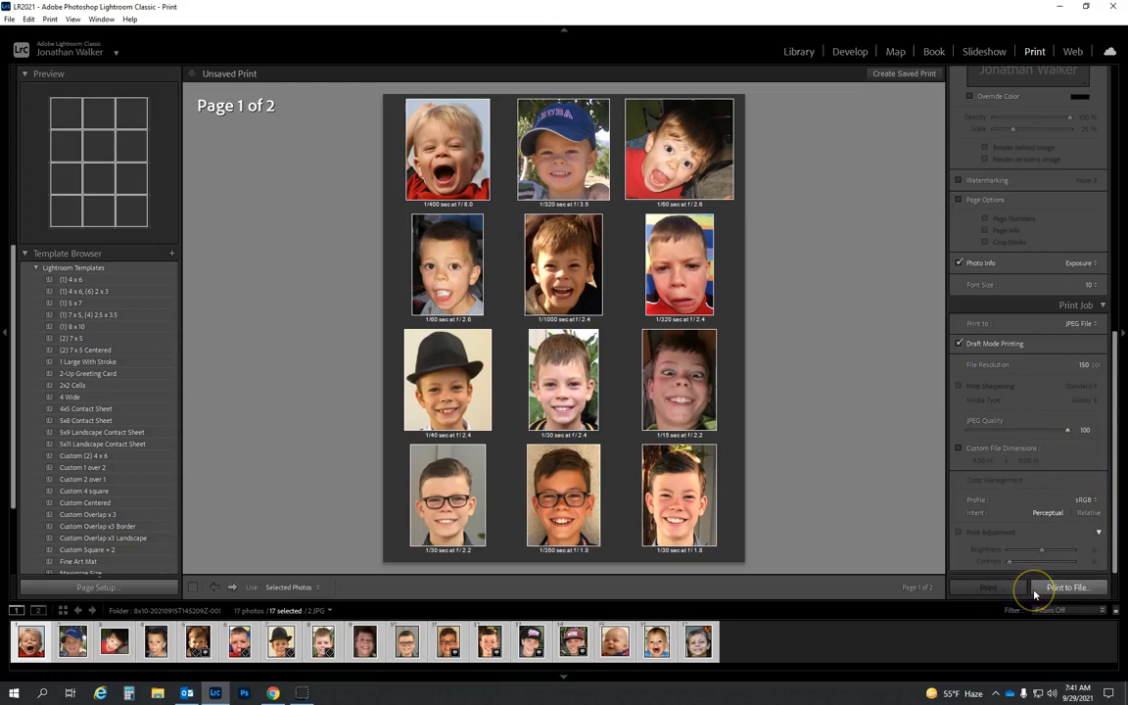
# Step: Check both pages of the contact sheet and save the layout as a user template named Contact Sheet 2021
pyautogui.click(233, 586)
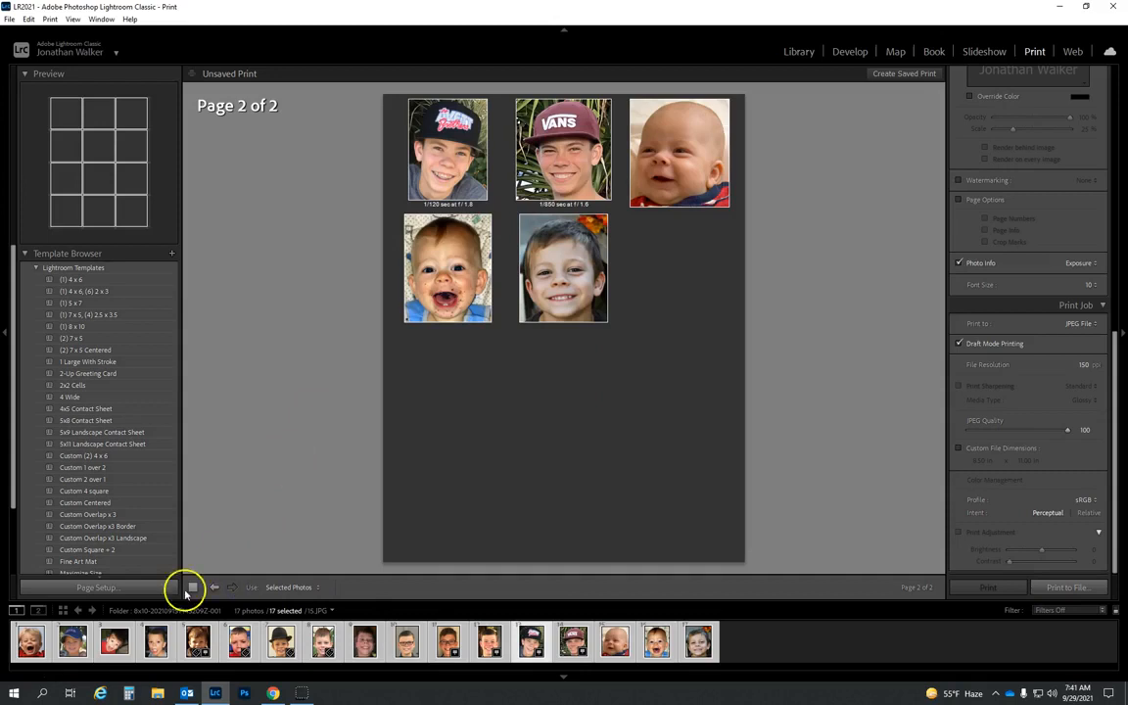
pyautogui.click(209, 587)
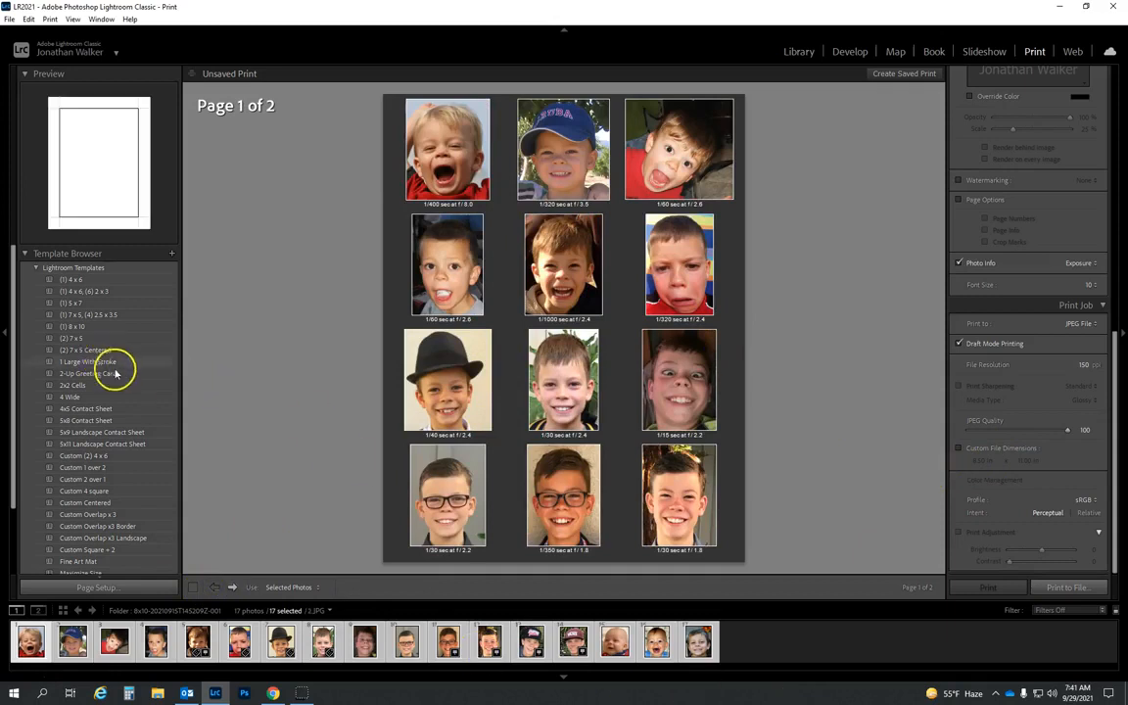
pyautogui.click(173, 255)
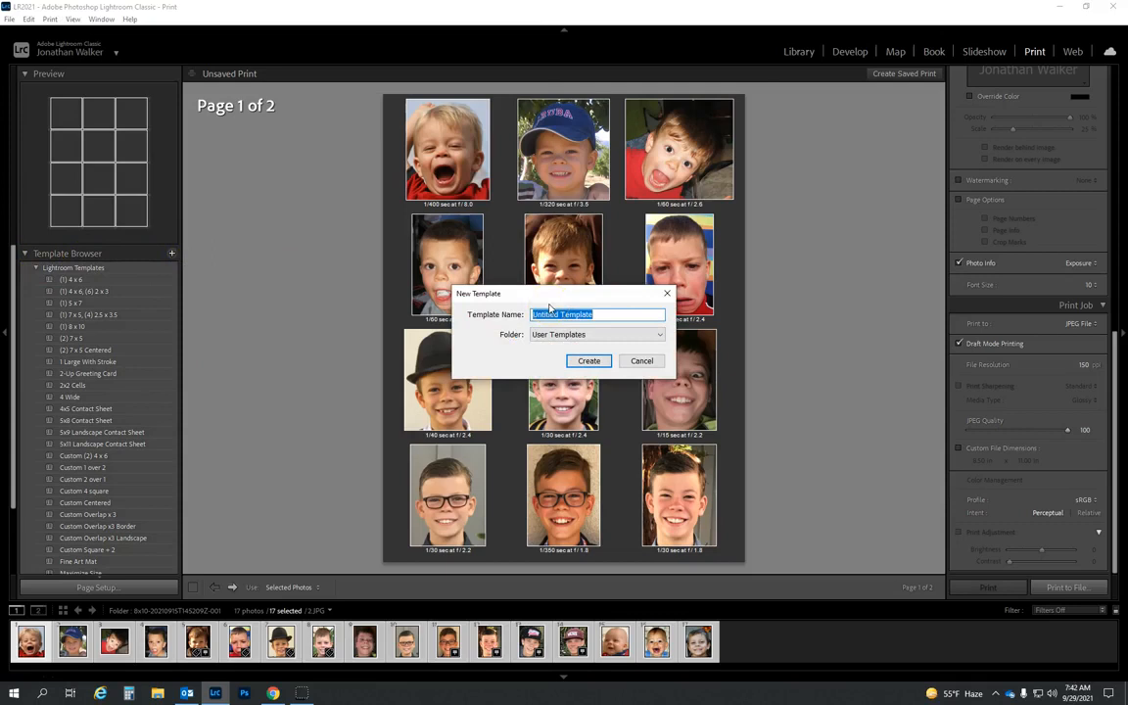
pyautogui.write('Contact Sheet 2021')
pyautogui.click(589, 362)
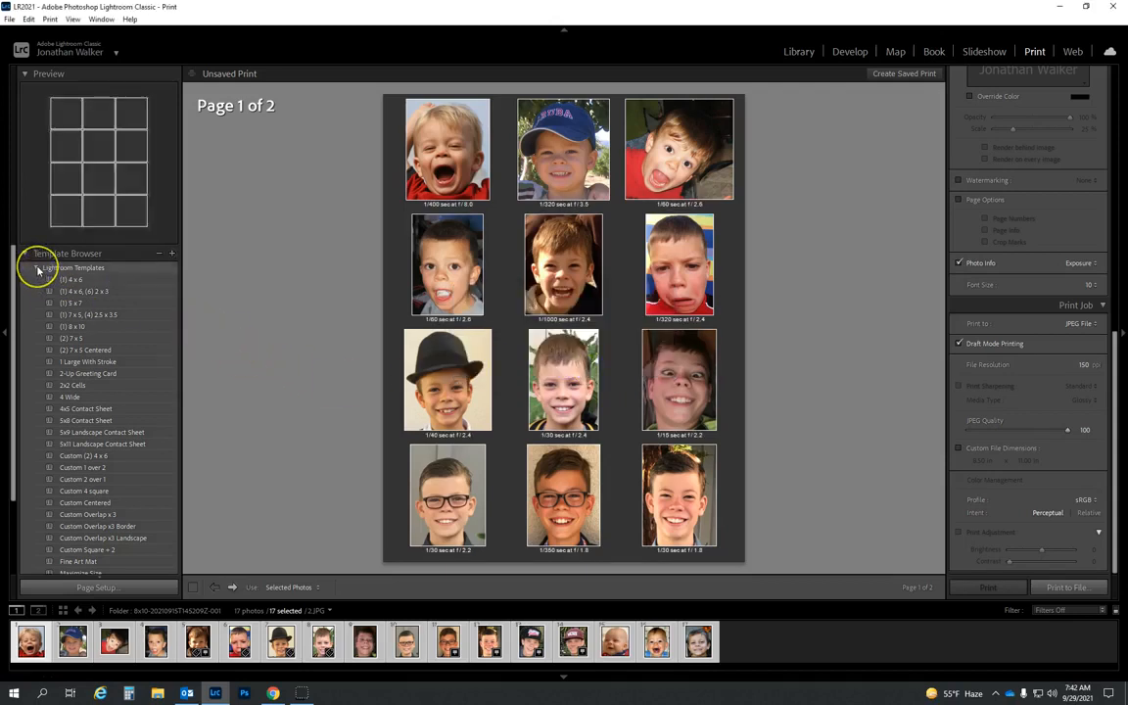
# Step: Switch the layout to the (2) 7 x 5 Centered template and back to the Contact Sheet 2021 user template
pyautogui.click(37, 268)
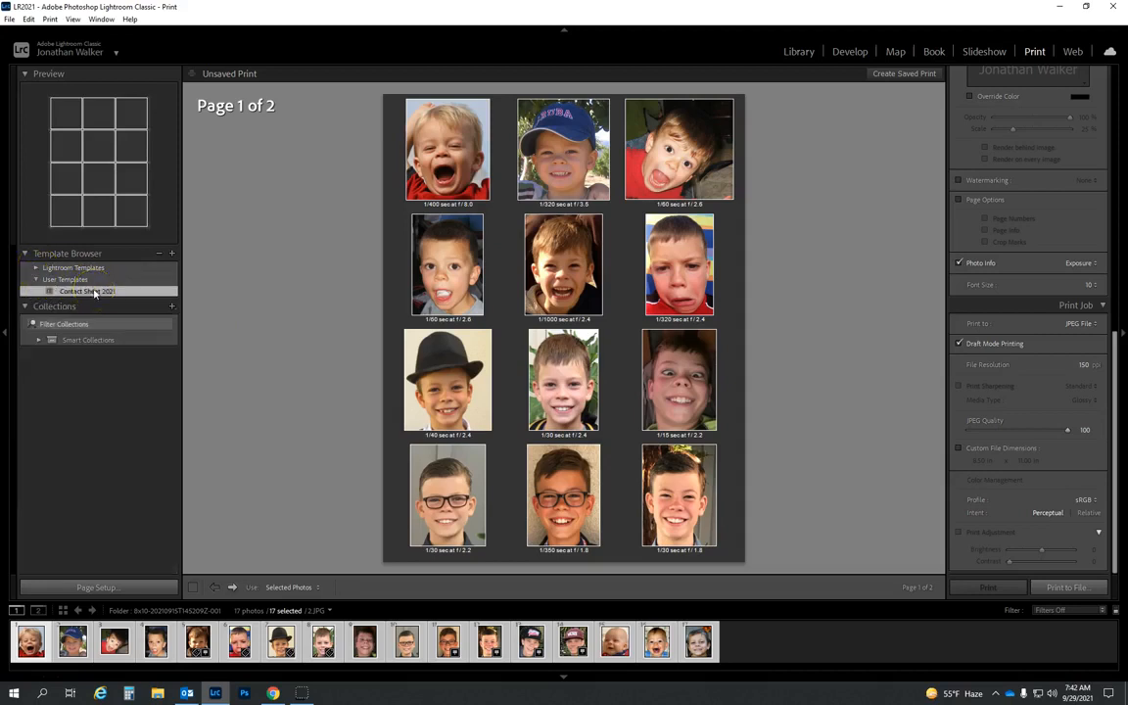
pyautogui.click(38, 268)
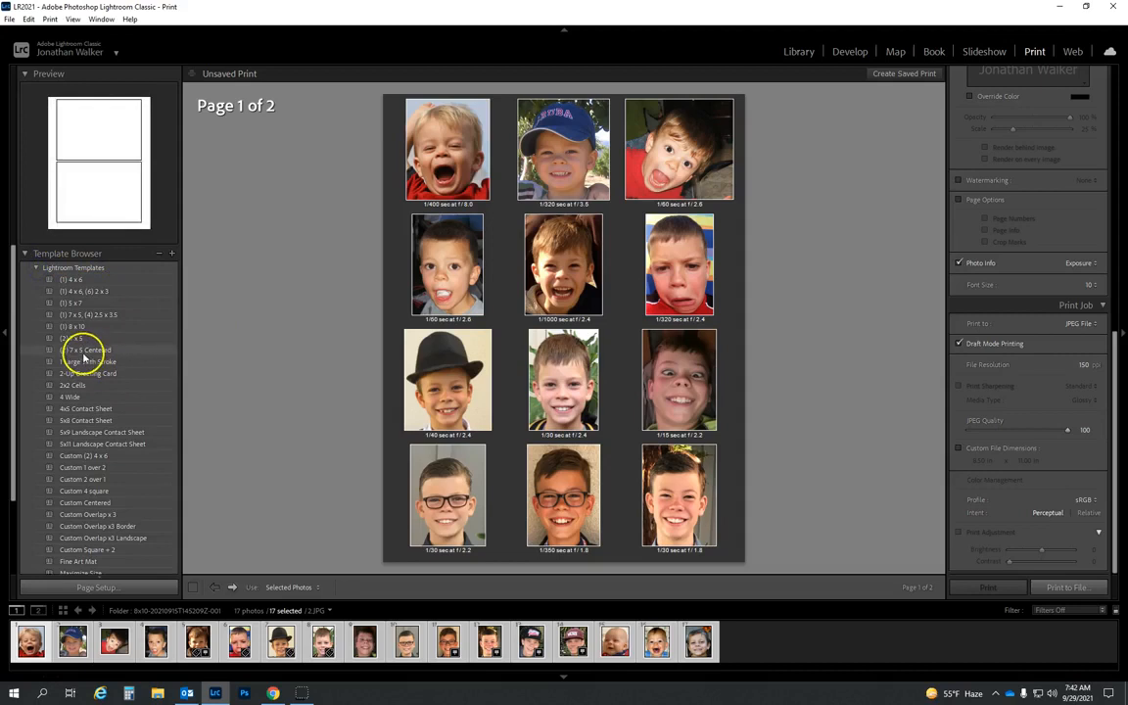
pyautogui.click(84, 351)
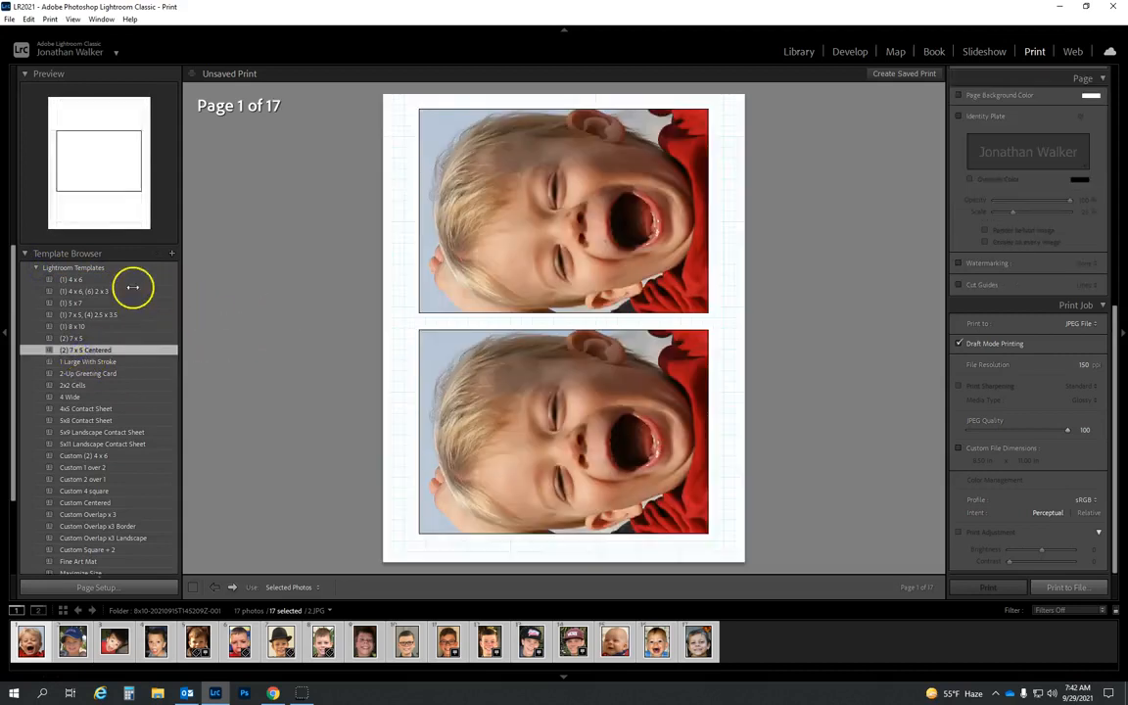
pyautogui.click(38, 267)
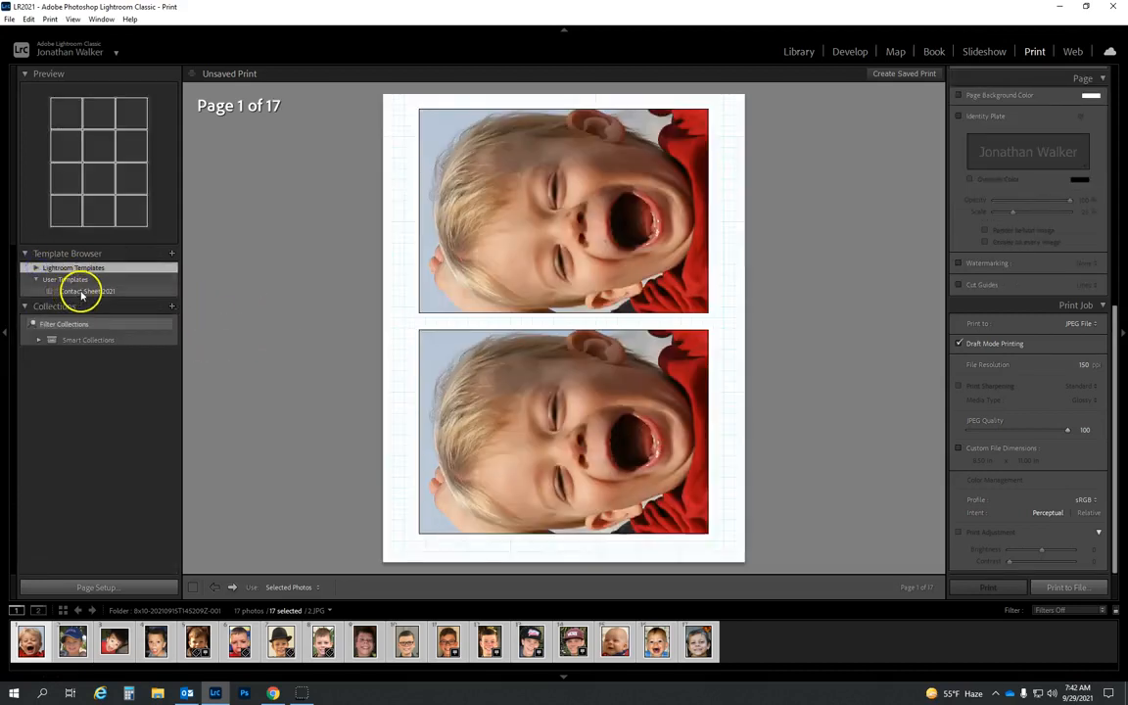
pyautogui.click(83, 292)
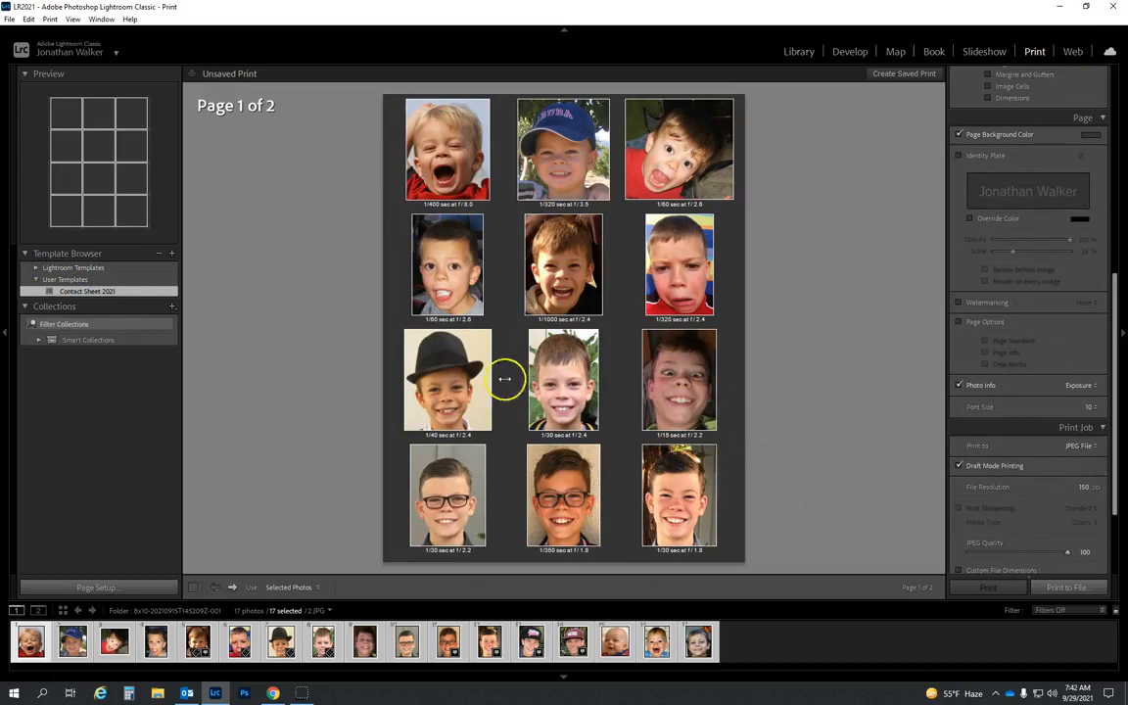
# Step: Start printing the contact sheet to file, and create and open a new folder named Projects on the Desktop
pyautogui.click(1066, 588)
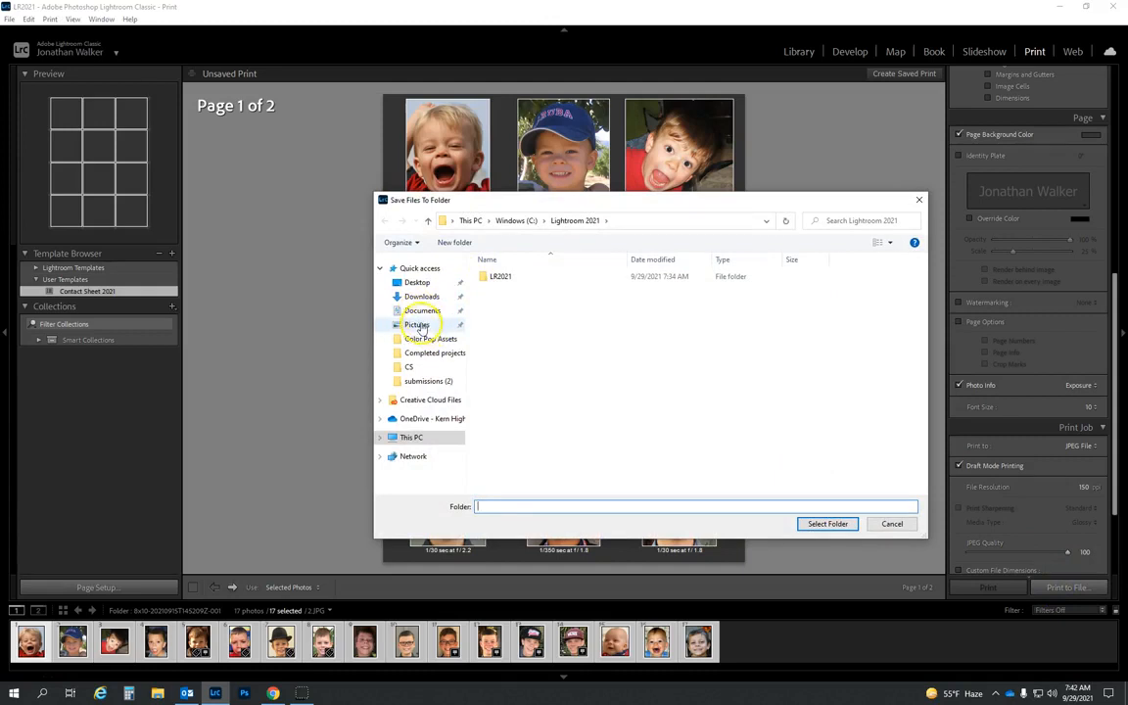
pyautogui.click(417, 282)
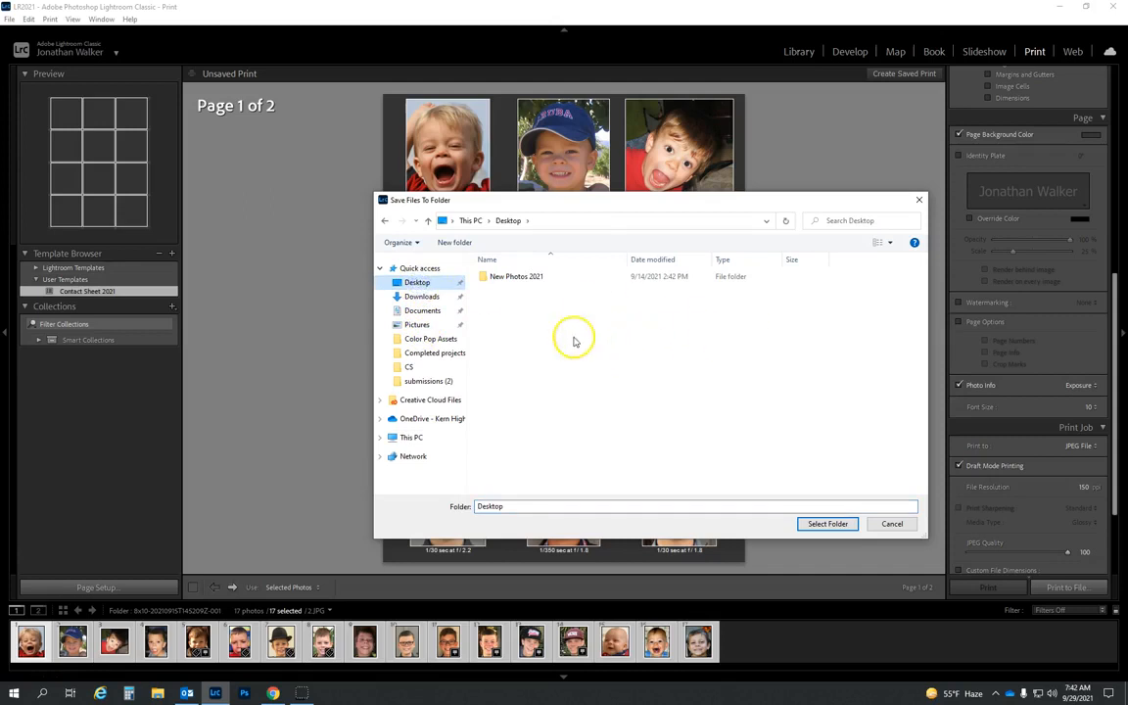
pyautogui.click(454, 242)
pyautogui.write('Pro')
pyautogui.press('Return')
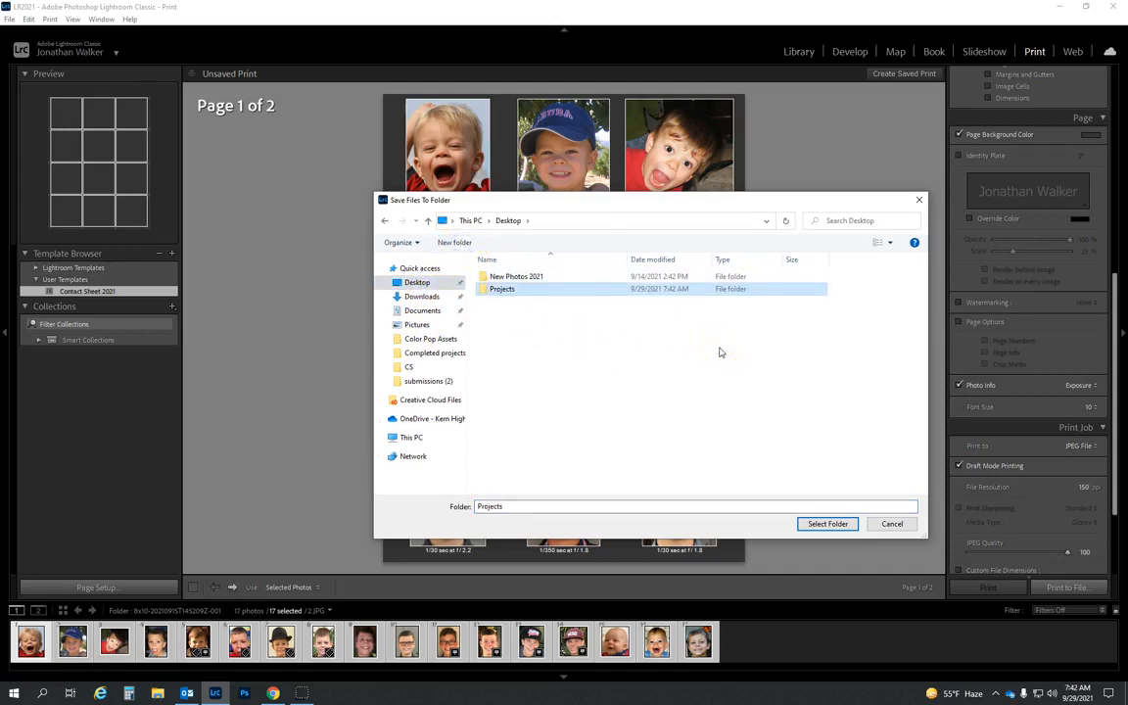
pyautogui.press('Return')
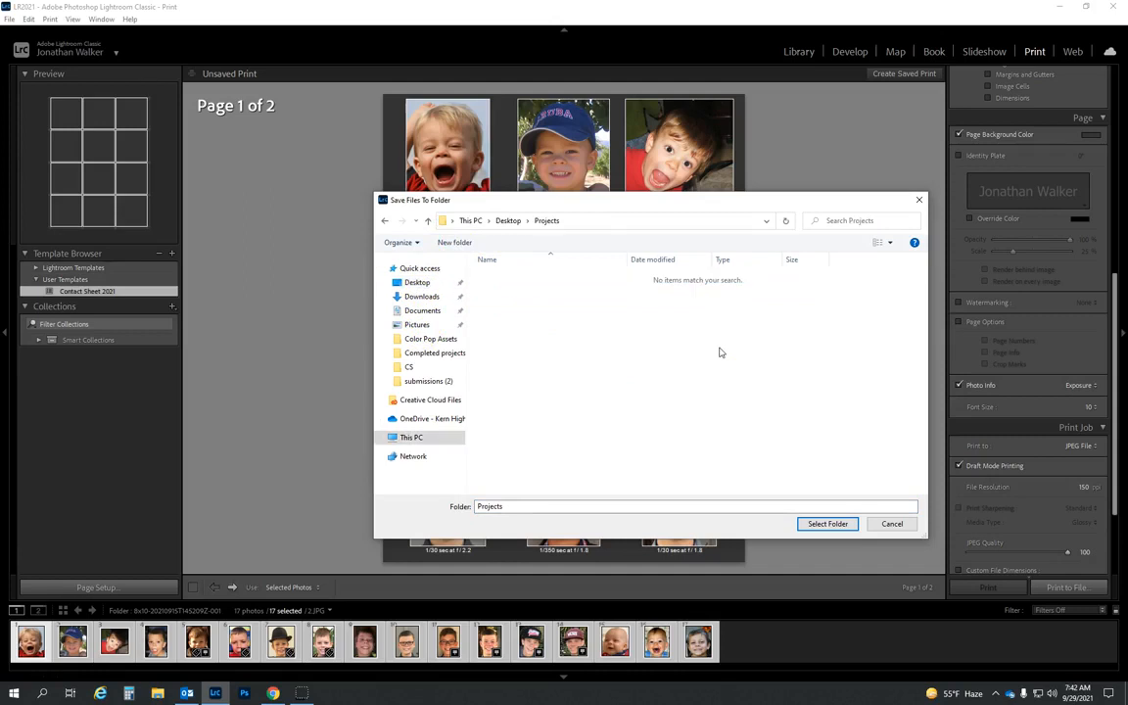
# Step: Create a subfolder named Tutorial inside Projects and save the contact sheet JPEGs into it
pyautogui.click(456, 243)
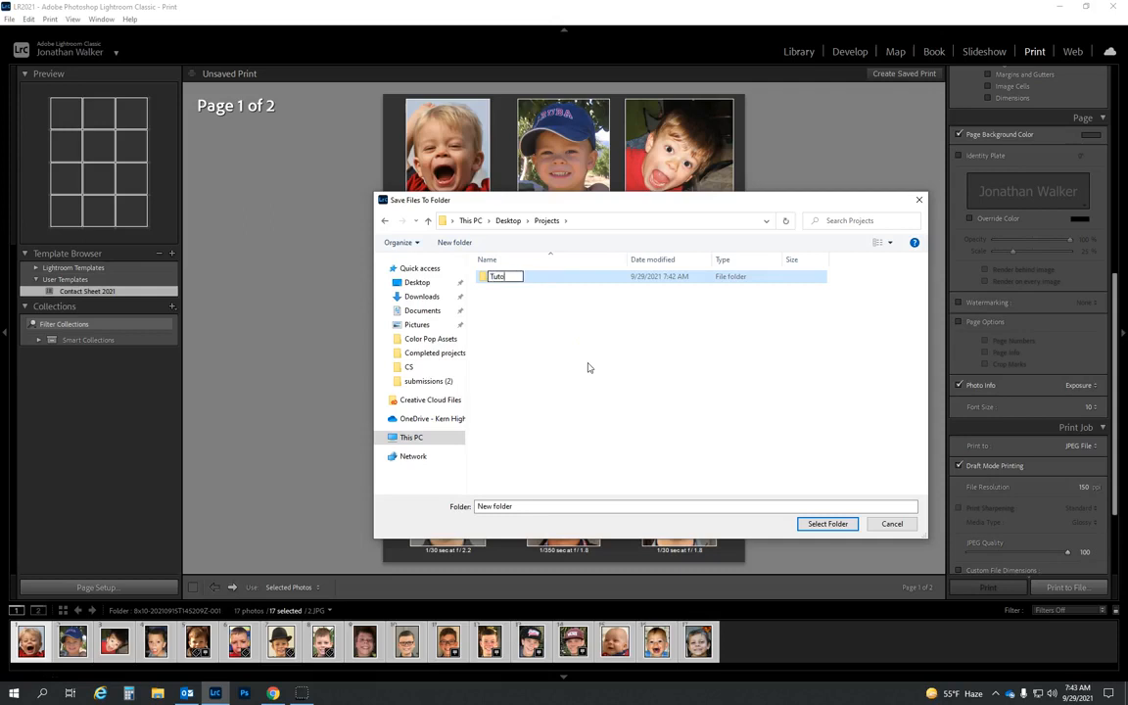
pyautogui.press('Return')
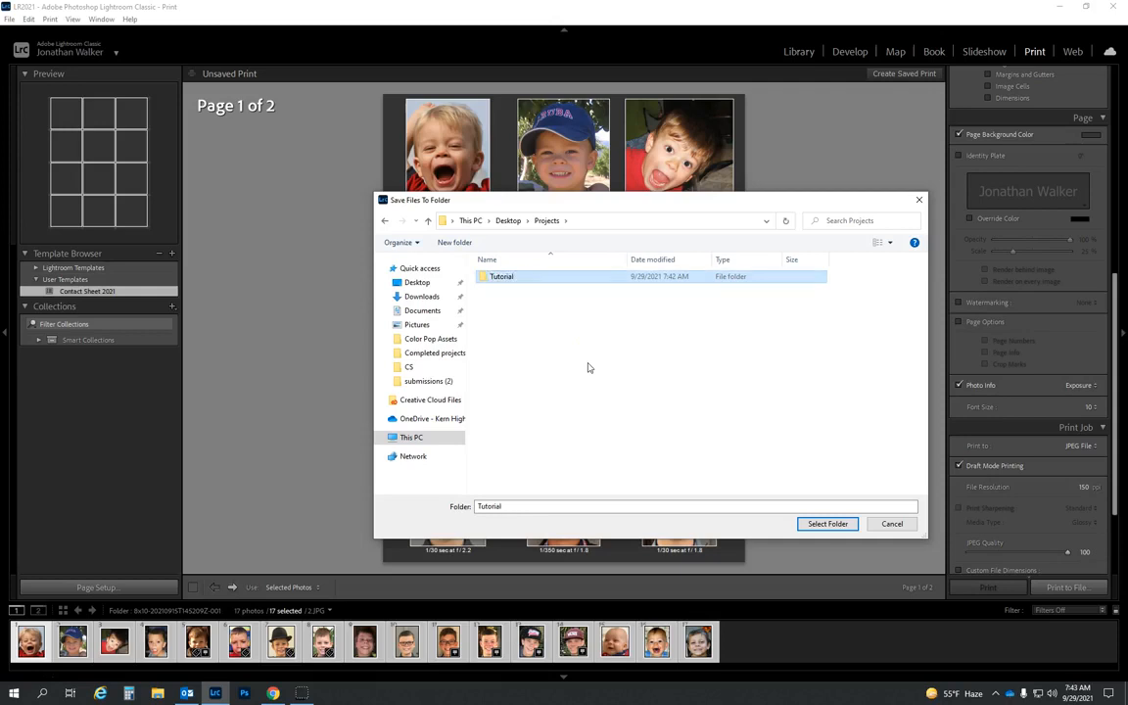
pyautogui.press('Return')
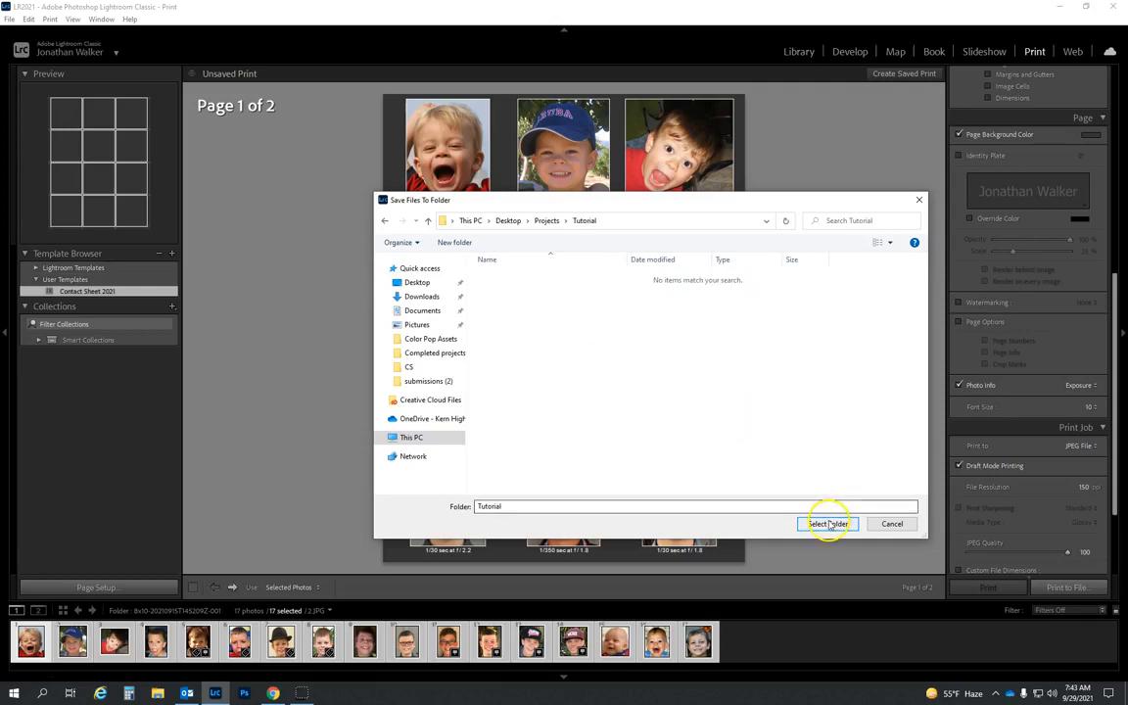
pyautogui.click(829, 524)
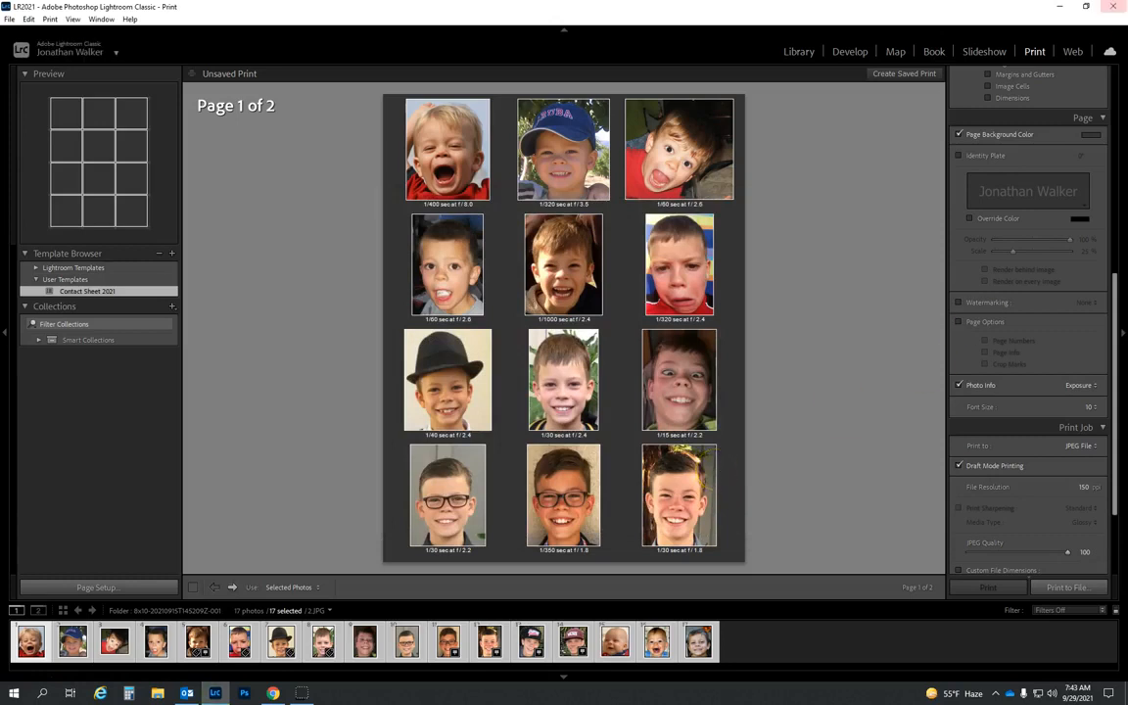
# Step: Switch to the Windows desktop and open the Tutorial folder inside Projects
pyautogui.click(1057, 7)
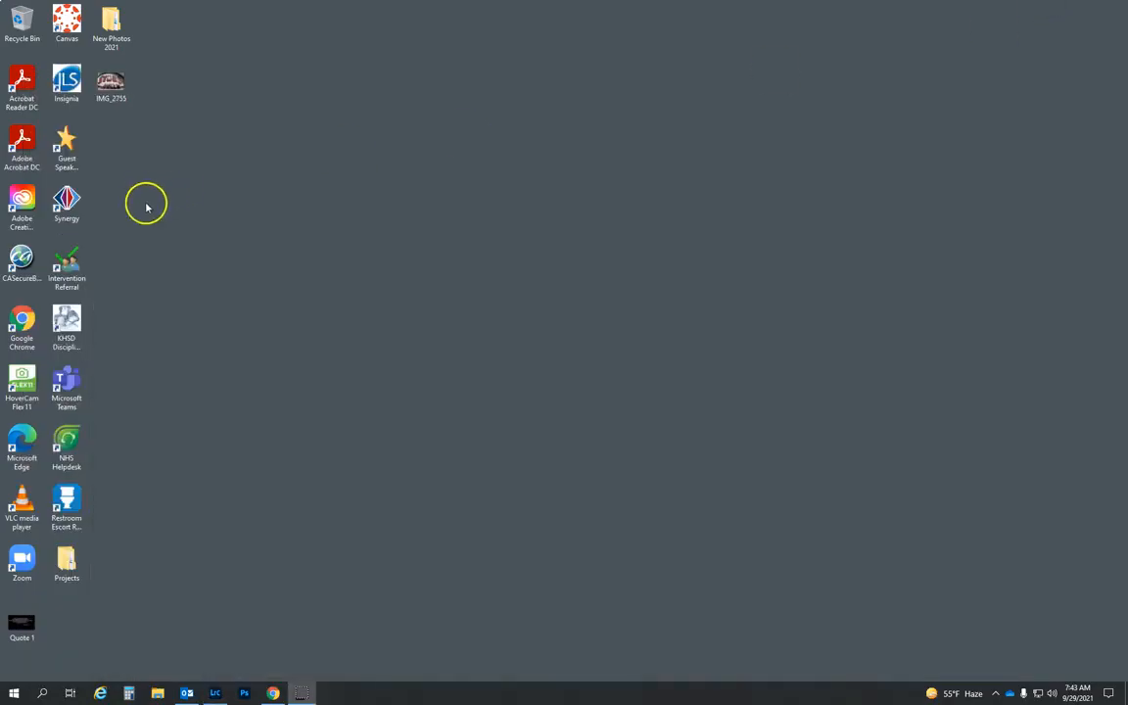
pyautogui.doubleClick(114, 23)
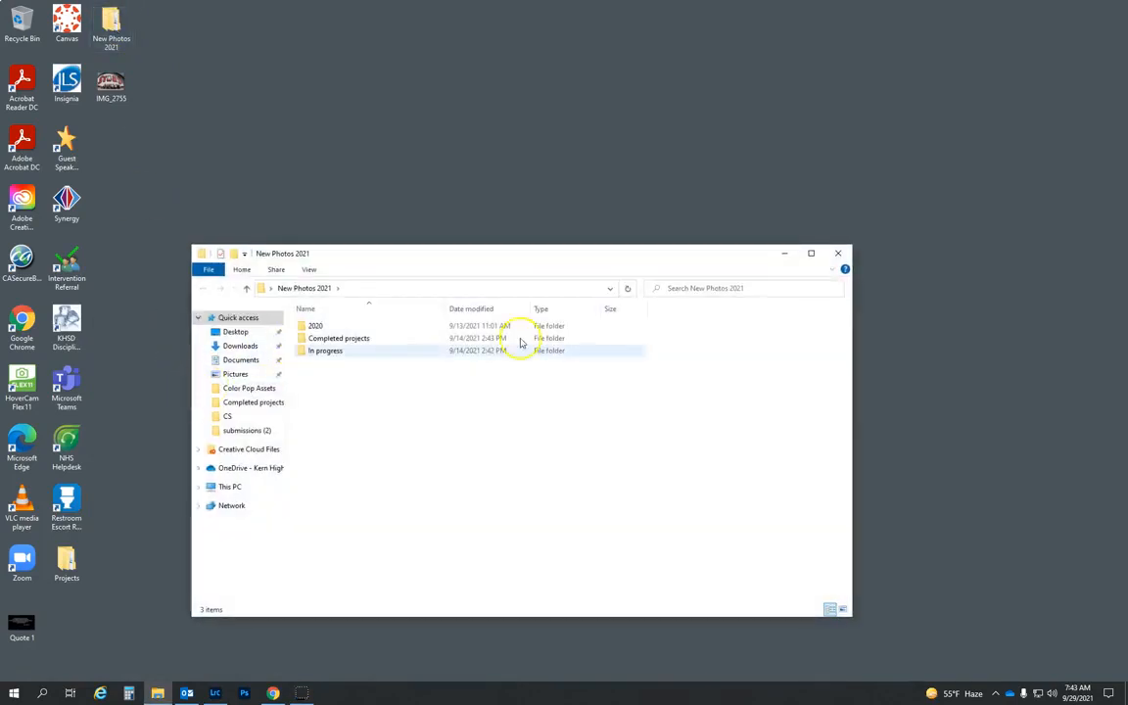
pyautogui.click(844, 250)
pyautogui.doubleClick(61, 560)
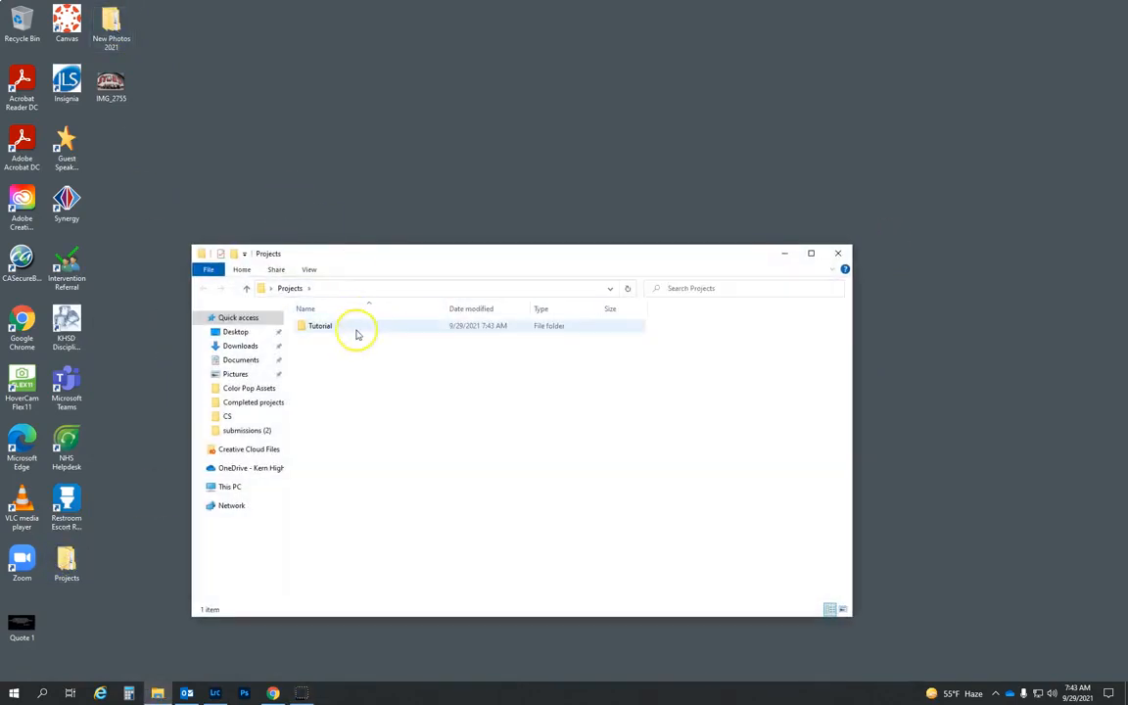
pyautogui.doubleClick(356, 331)
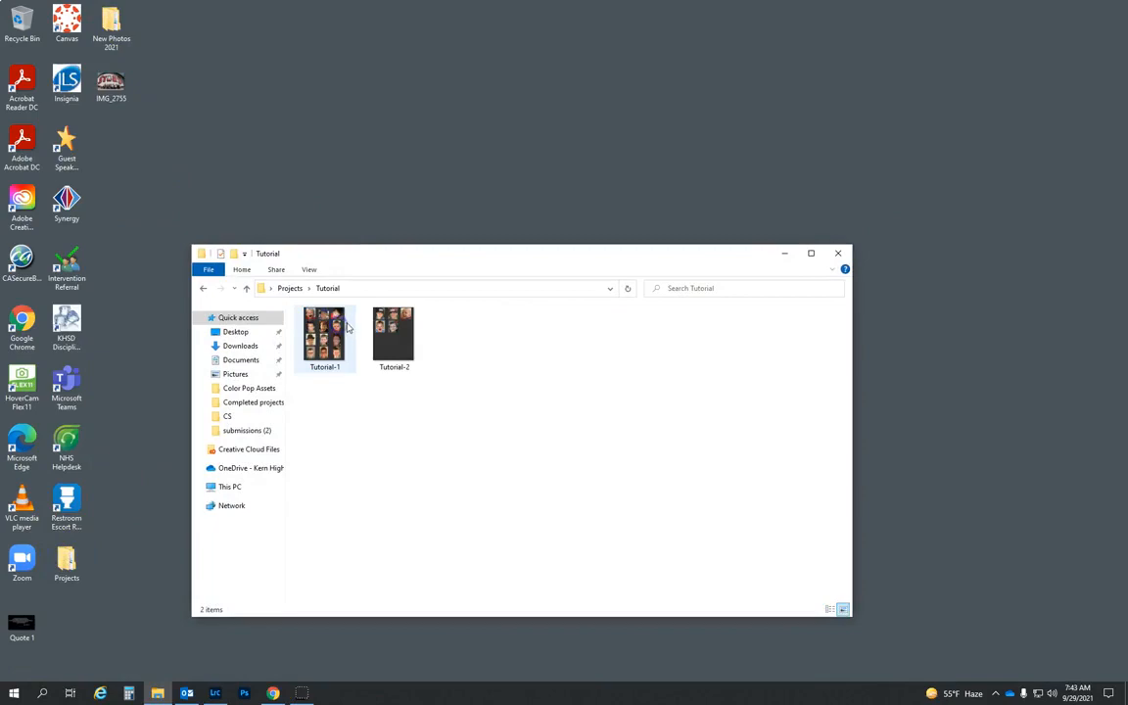
# Step: View the exported contact sheet images Tutorial-1 and Tutorial-2 in the photo viewer
pyautogui.click(330, 336)
pyautogui.doubleClick(330, 335)
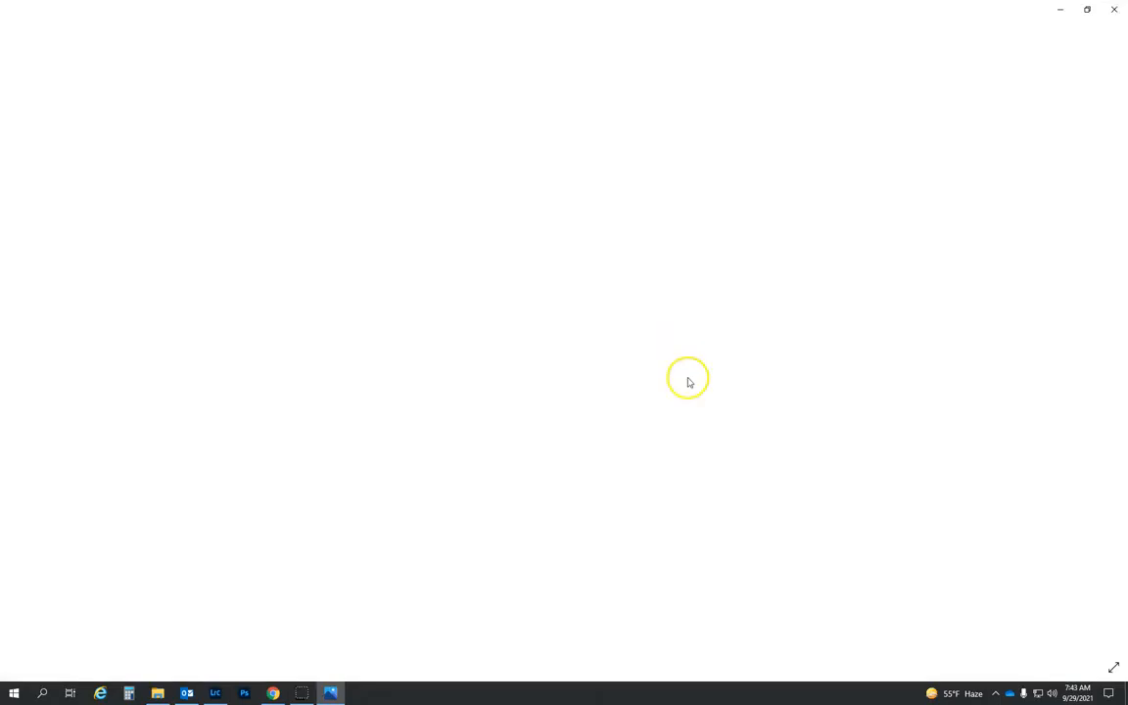
pyautogui.press('Right')
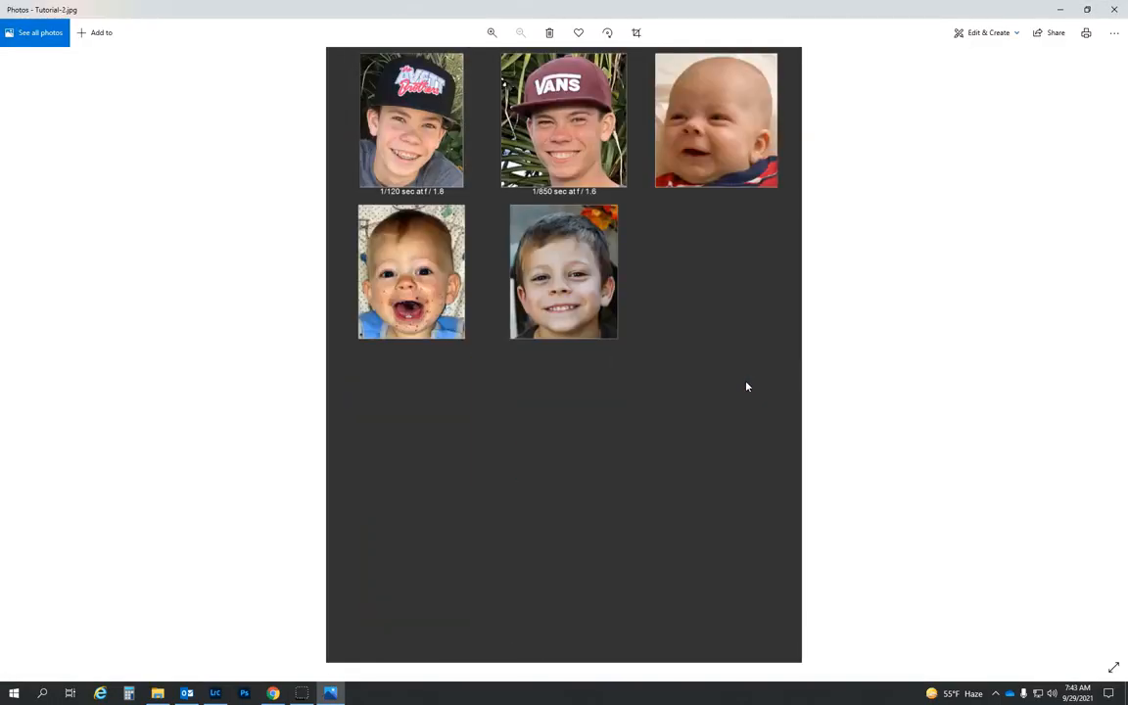